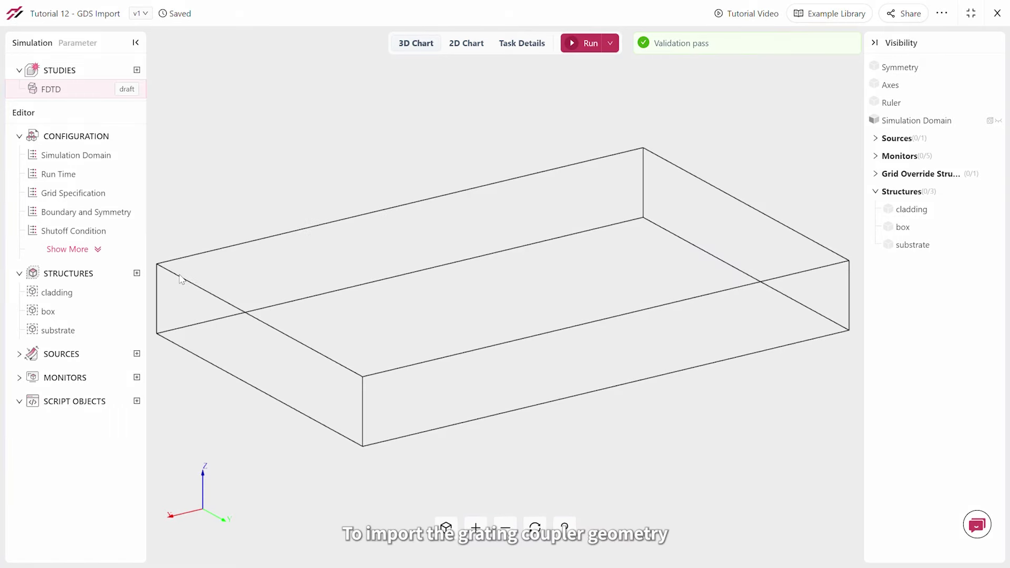
Add a 2D Layout (GDS) import structure and rename it gc_taper.
left_click(136, 273)
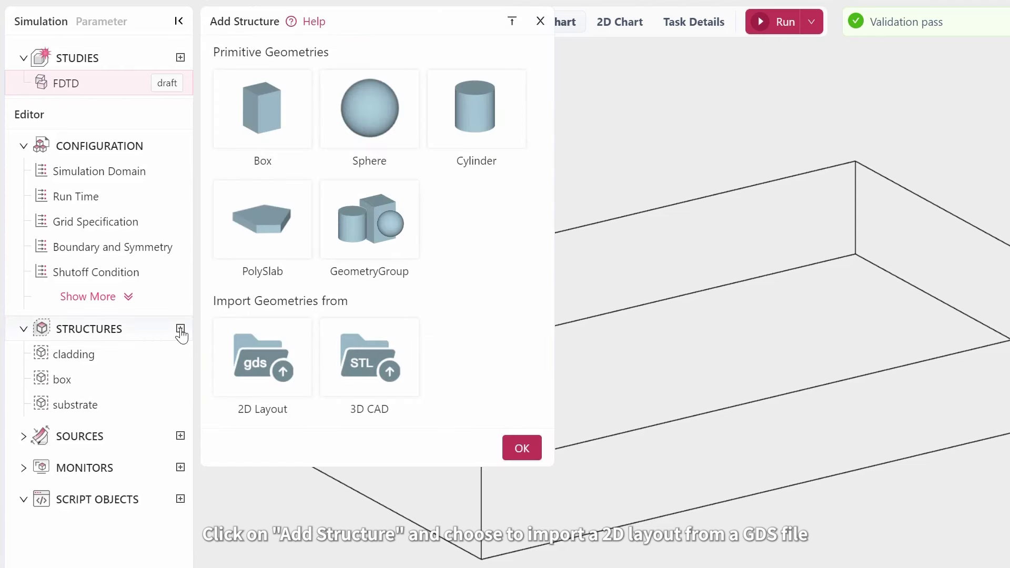
left_click(268, 362)
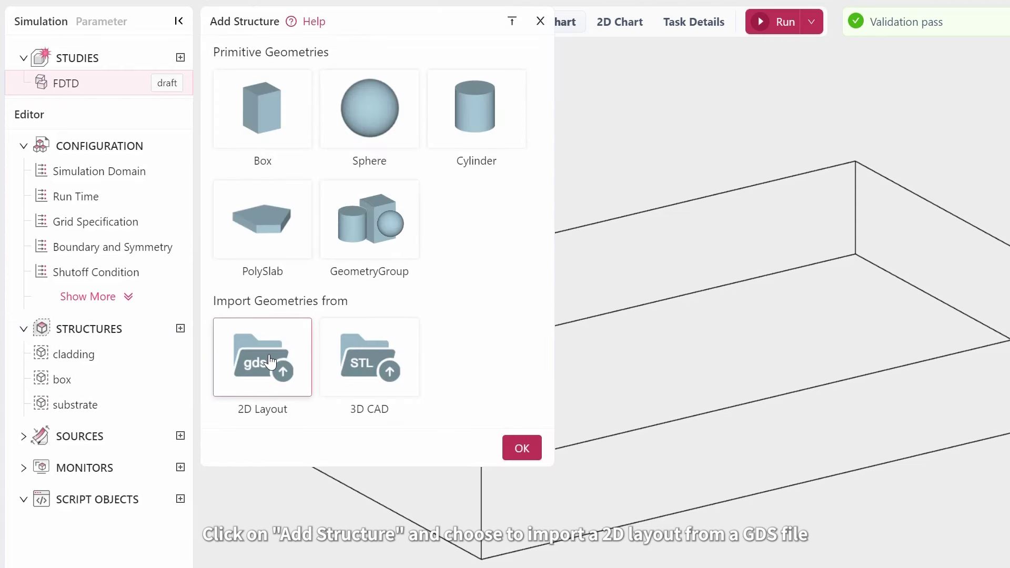
left_click(522, 447)
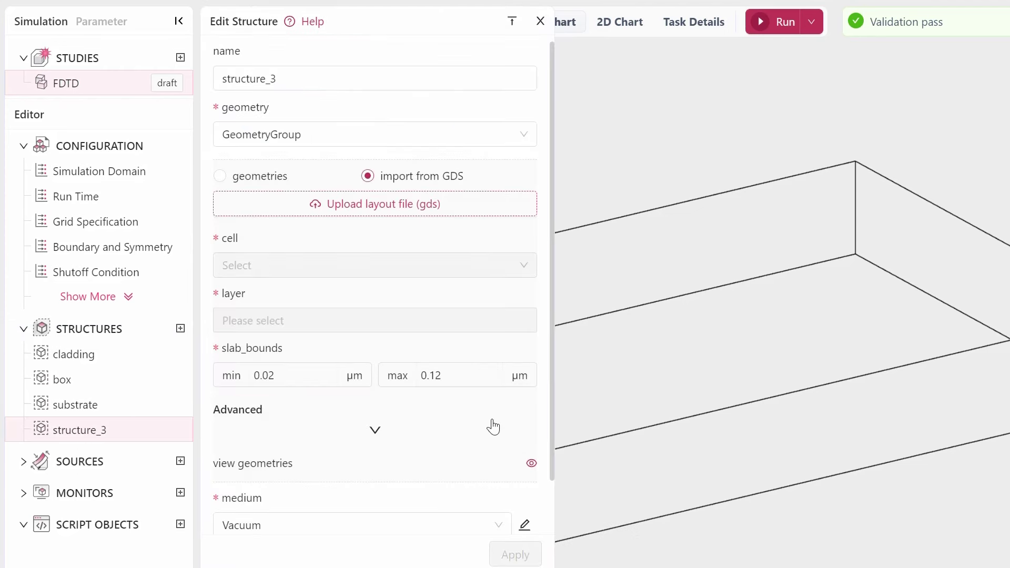
double_click(282, 78)
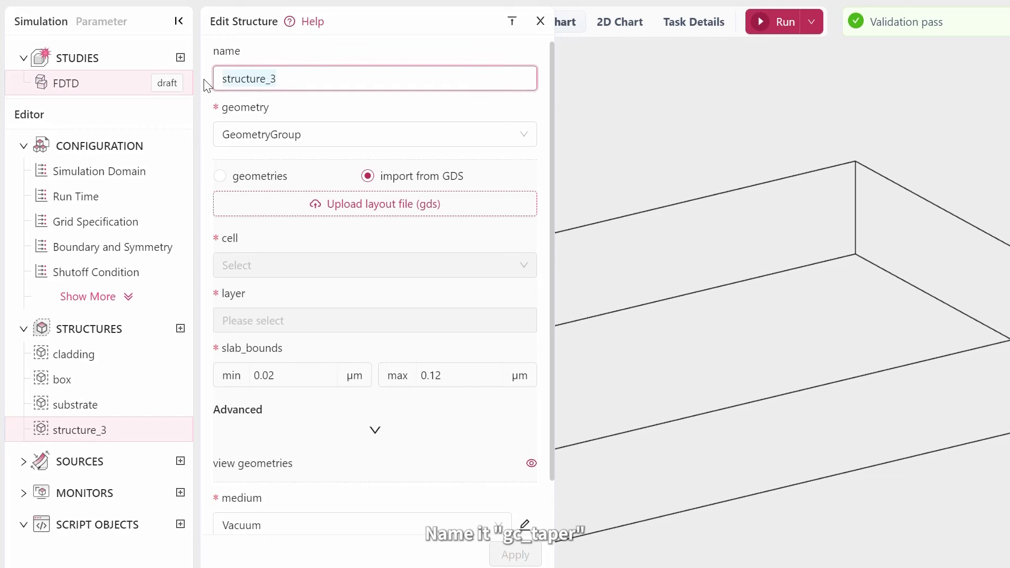
type("gc_taper")
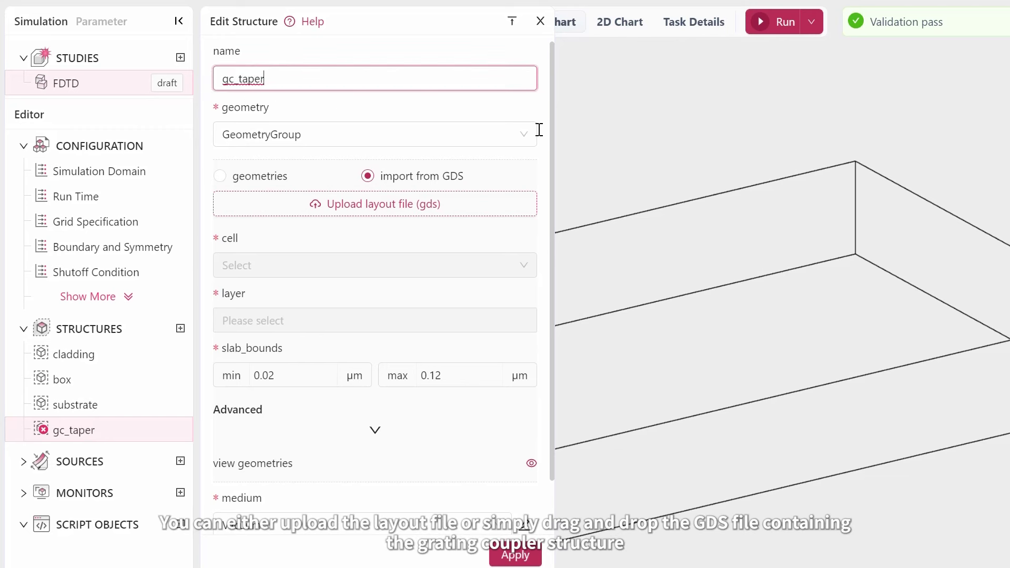
key("alt+Tab")
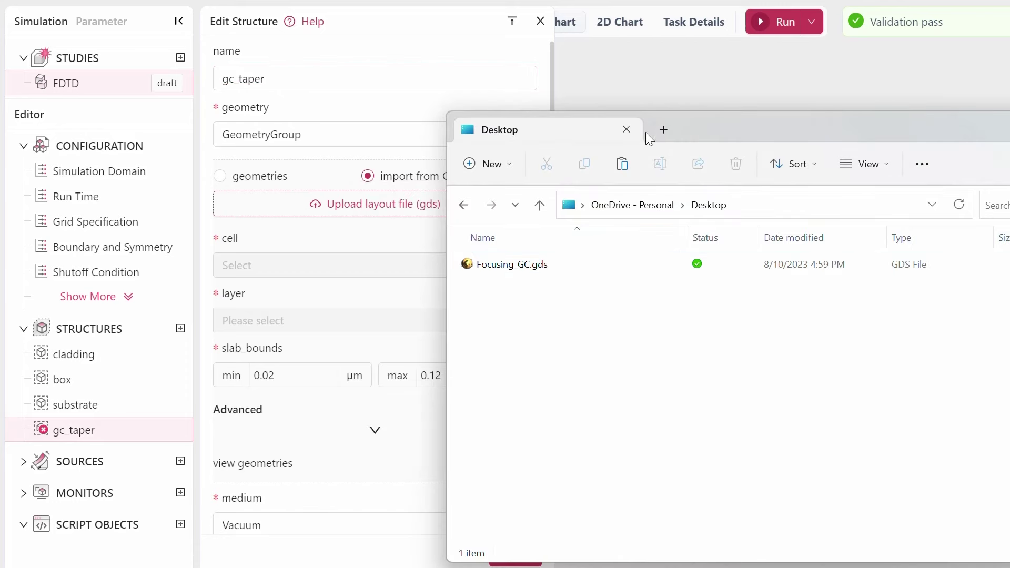
Load Focusing_GC.gds as the gc_taper layout file, filling cell GC and layer 1/1.
left_click_drag(645, 131, 765, 132)
left_click_drag(623, 266, 407, 200)
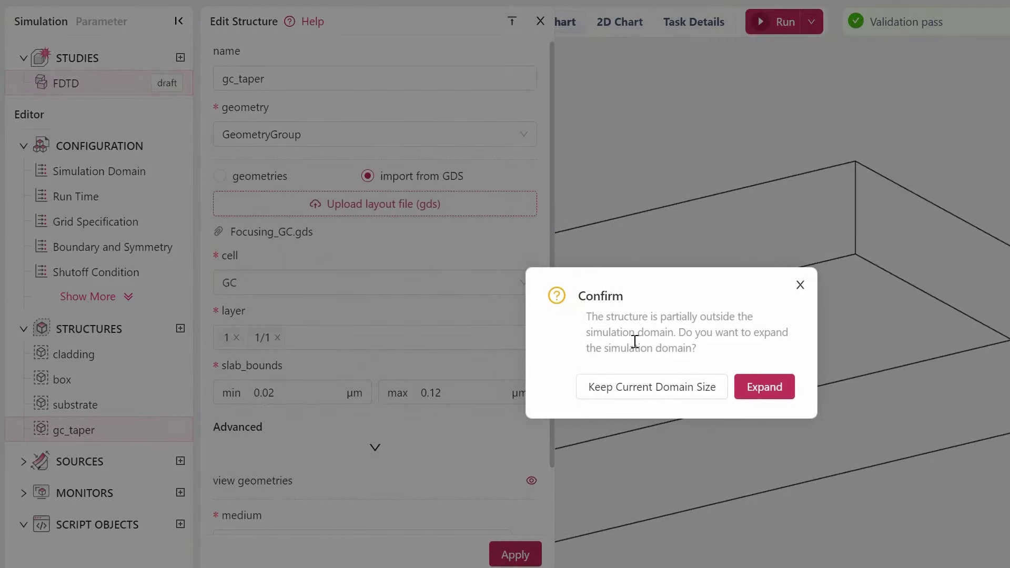
Keep the current simulation domain size and leave GDS layer 1/1 selected.
left_click(636, 392)
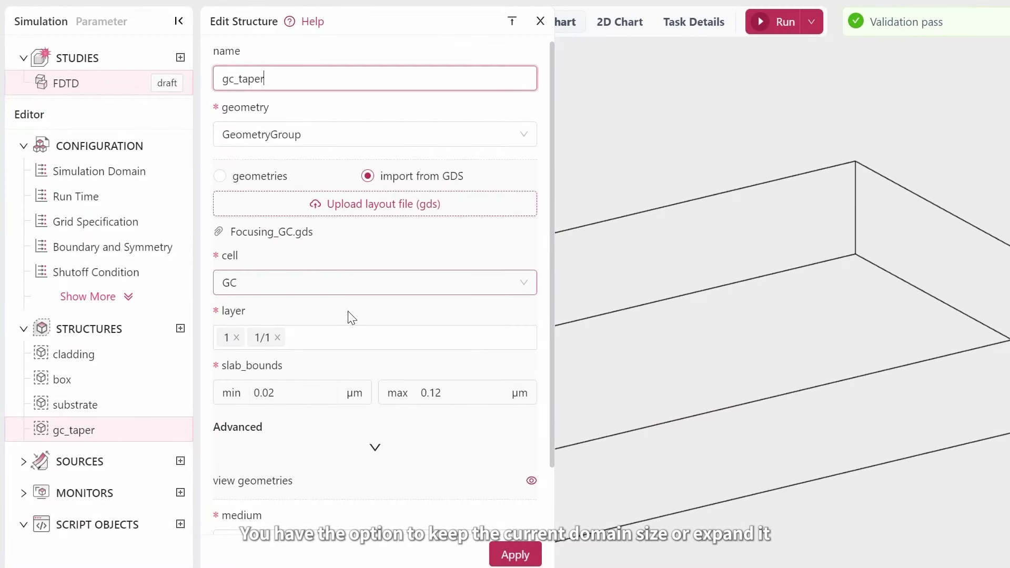
left_click(333, 343)
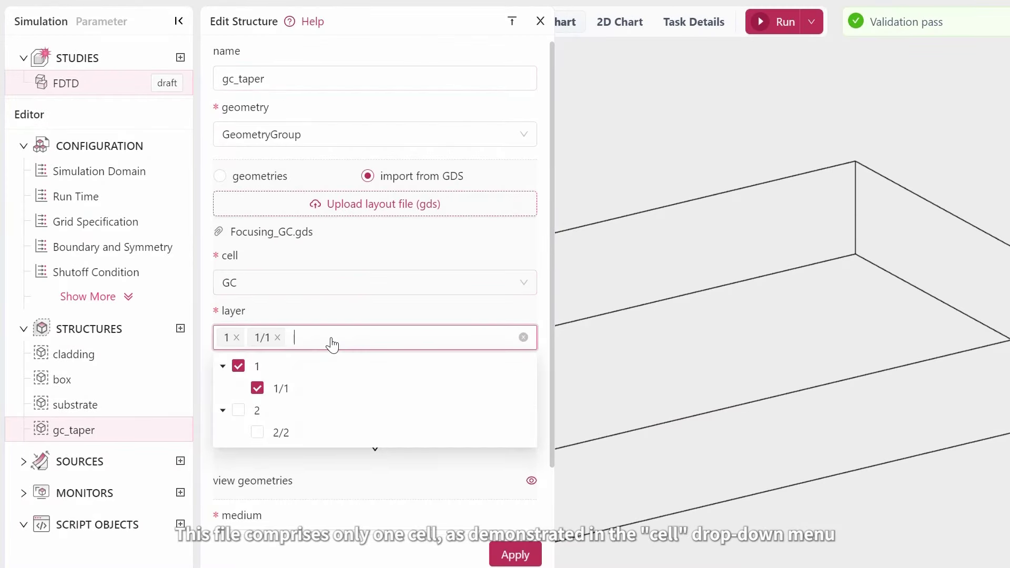
left_click(344, 311)
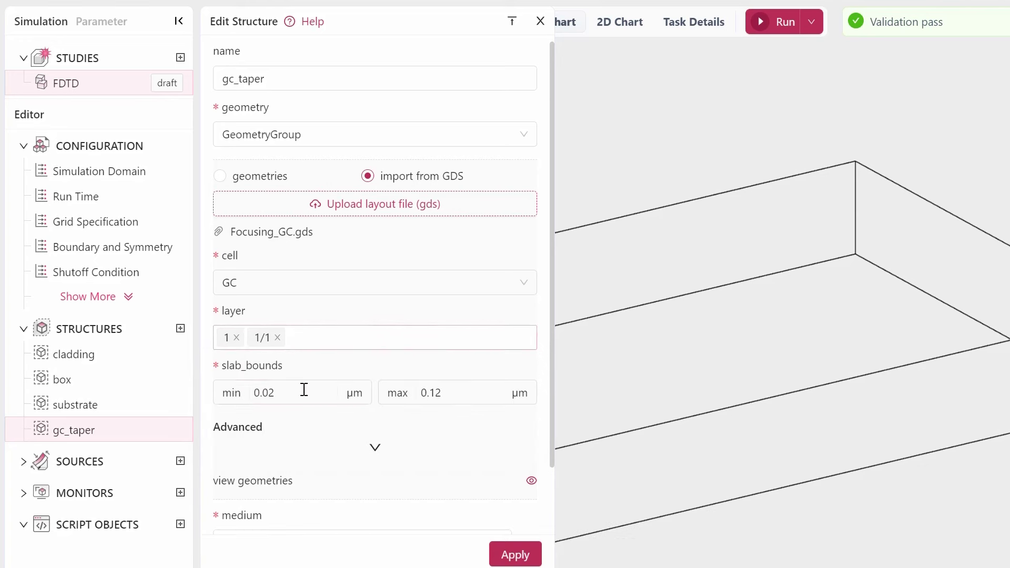
Set the gc_taper slab bounds to -0.11 µm minimum and 0.11 µm maximum.
left_click_drag(297, 393, 248, 395)
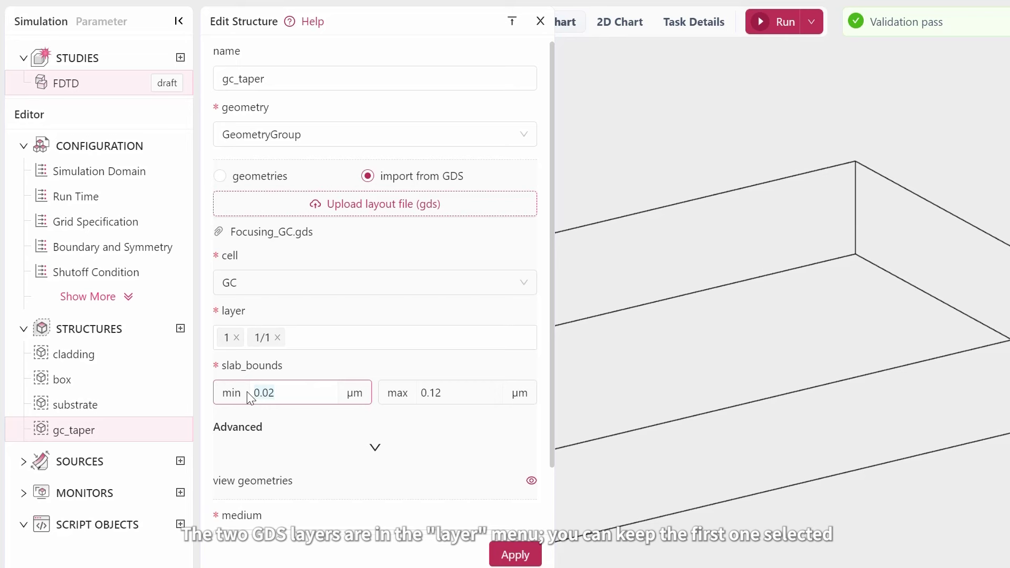
type("-0.11")
left_click(449, 394)
left_click_drag(449, 393, 401, 399)
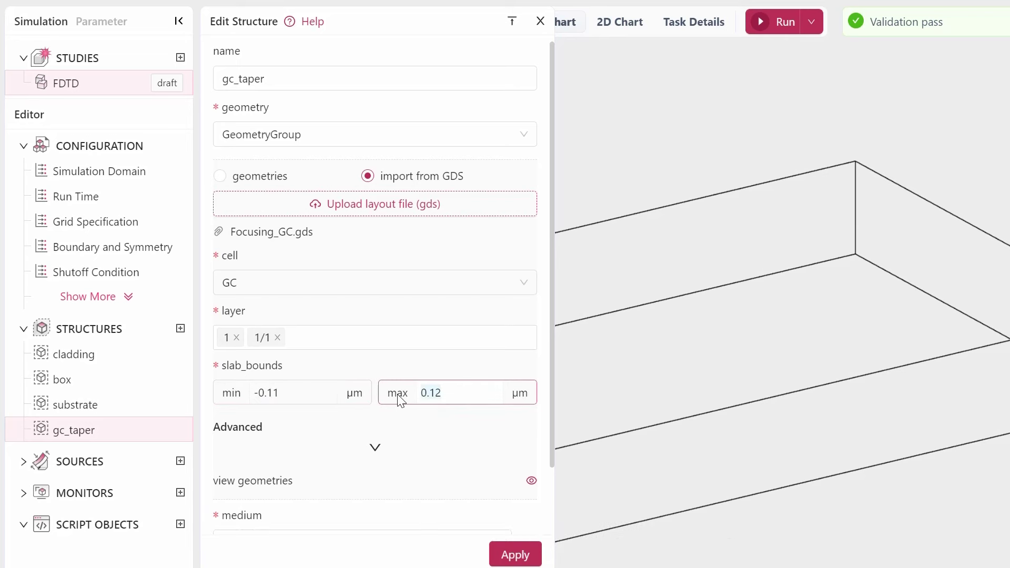
type("0")
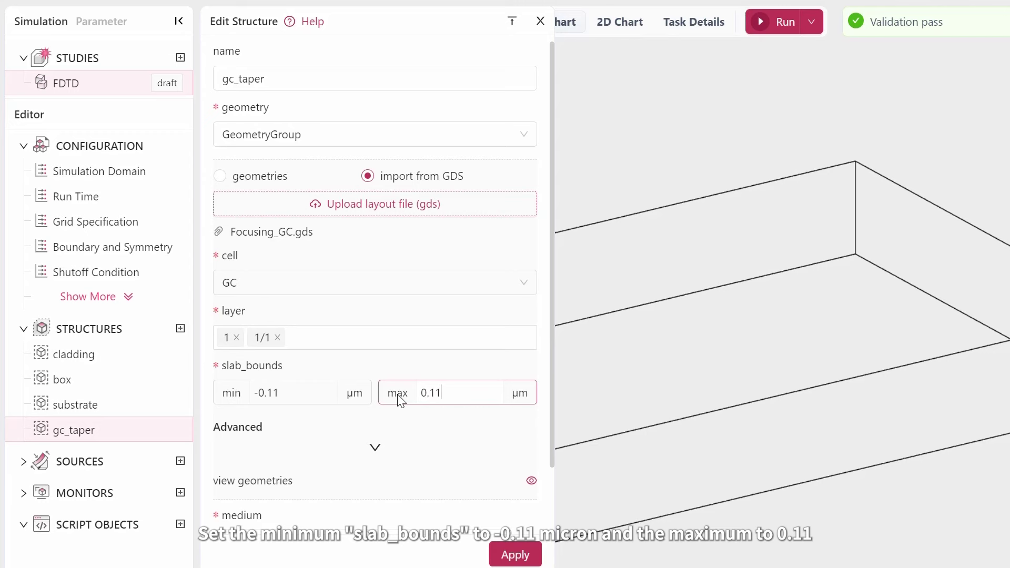
Assign mat_si to gc_taper, apply it, and orbit the 3D view to inspect the taper.
scroll(514, 447, "down", 2)
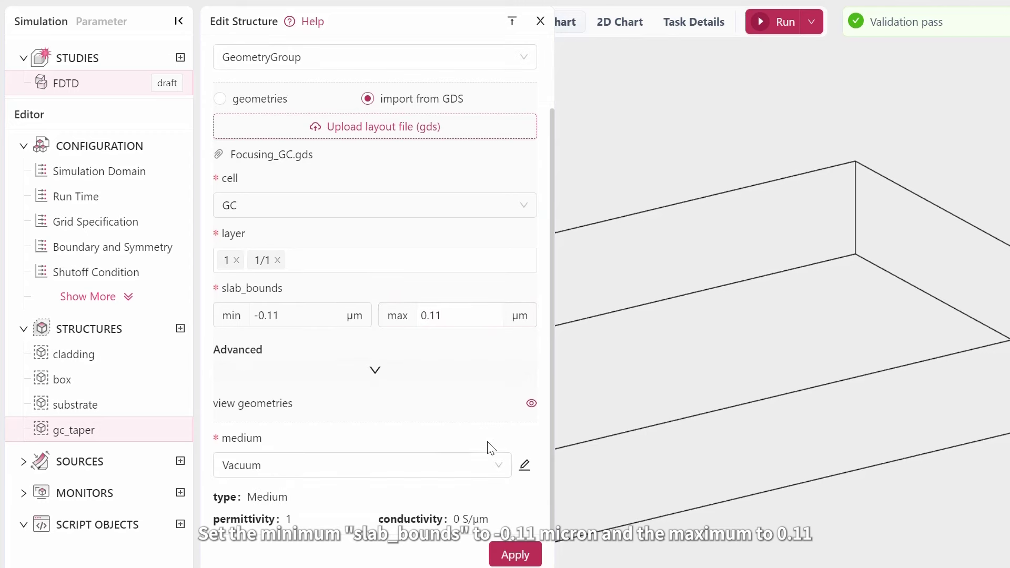
left_click(394, 465)
scroll(394, 415, "down", 3)
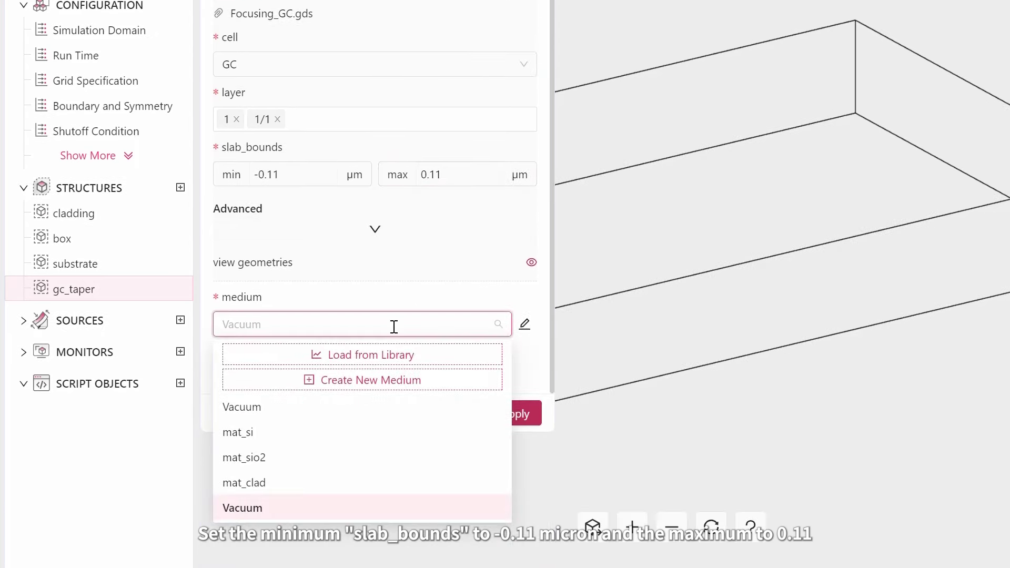
left_click(252, 436)
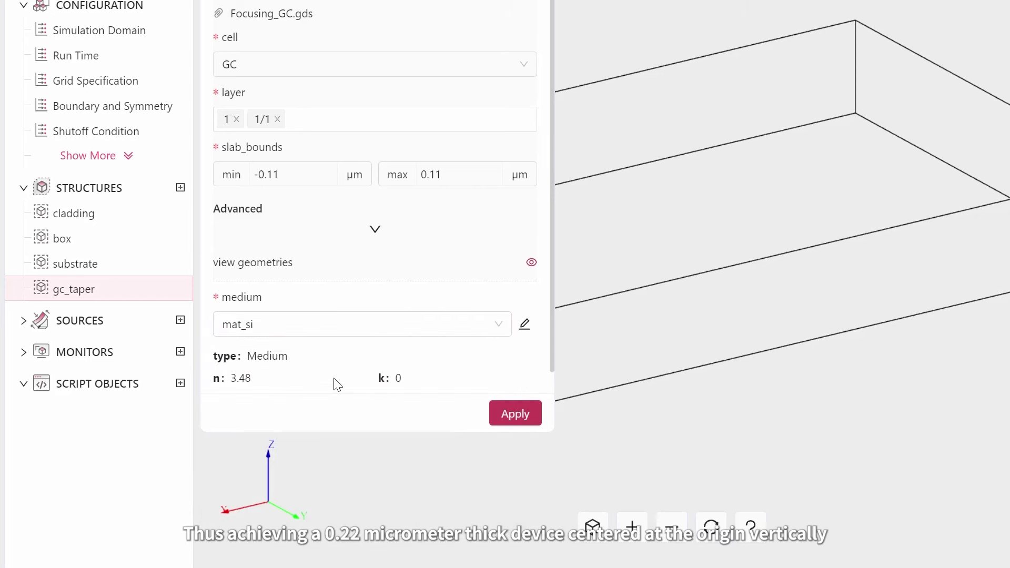
scroll(339, 383, "down", 1)
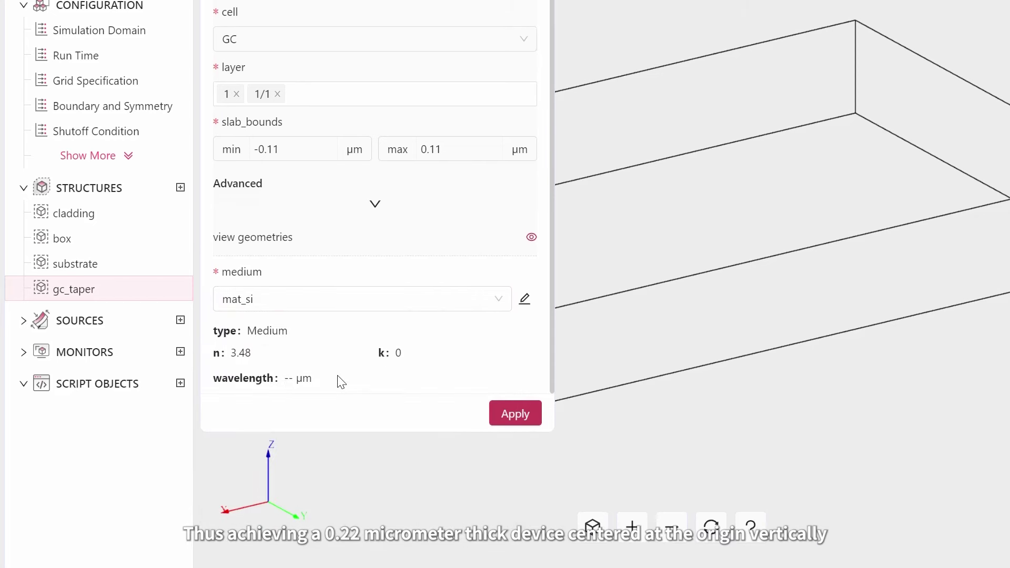
left_click(513, 414)
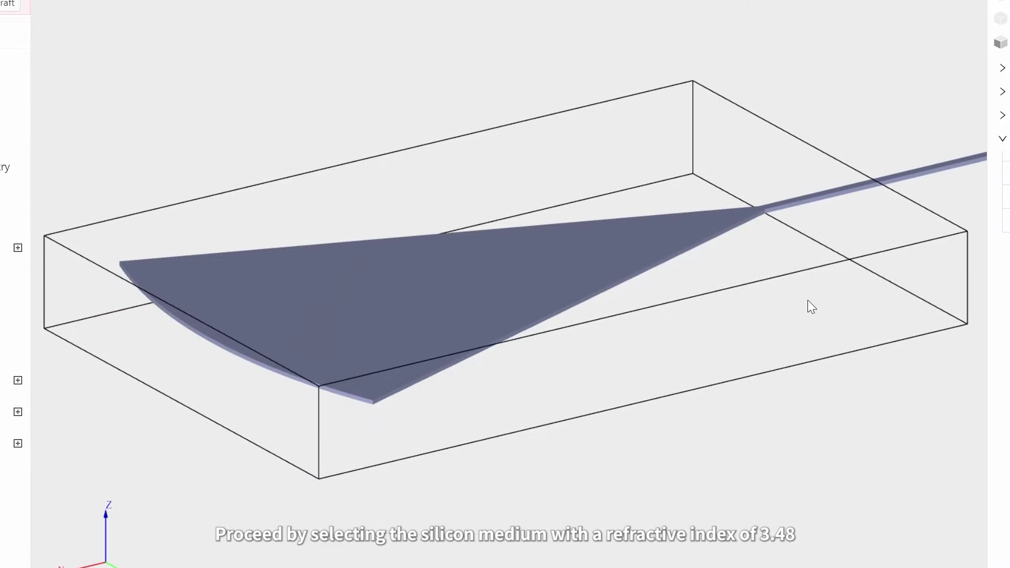
left_click_drag(808, 302, 494, 334)
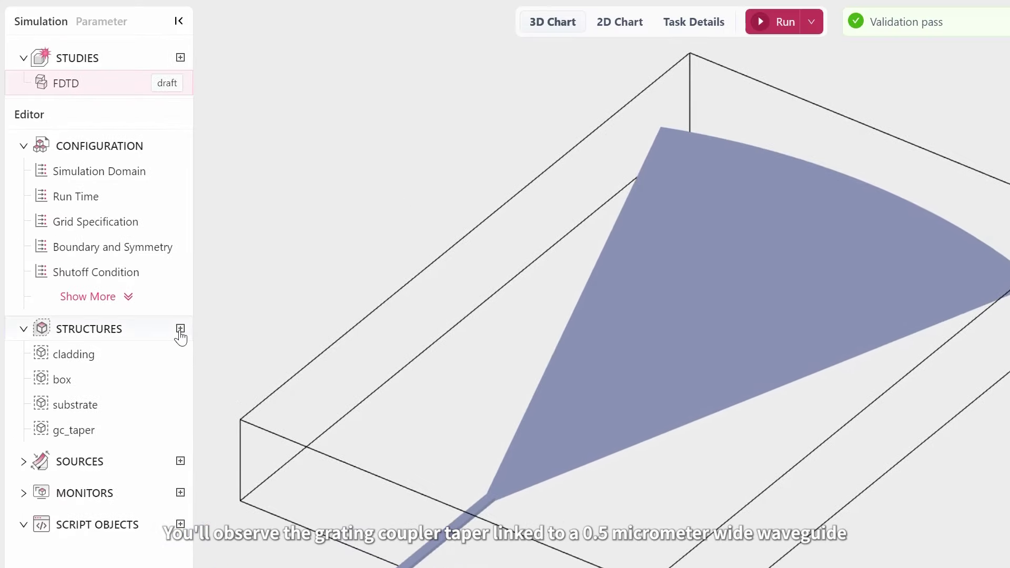
Create a 2D Layout structure named gc_etch and attach Focusing_GC.gds to it.
left_click(180, 329)
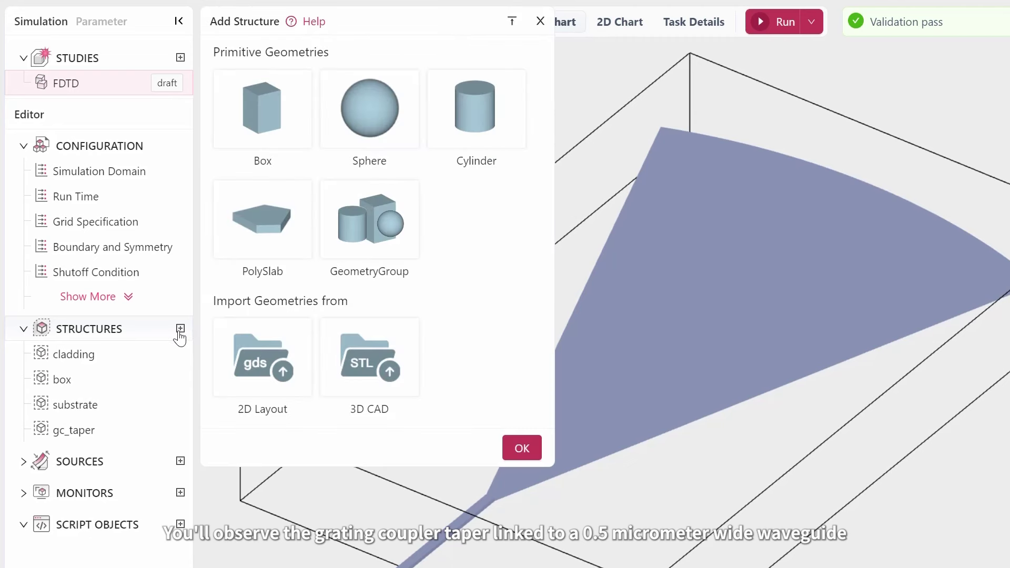
left_click(269, 348)
left_click(521, 448)
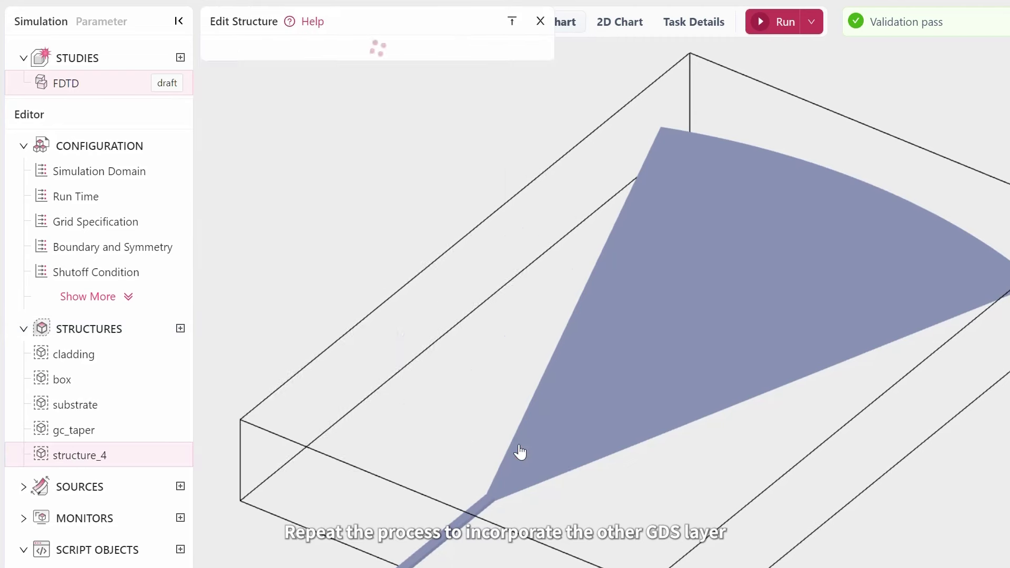
left_click_drag(305, 78, 197, 81)
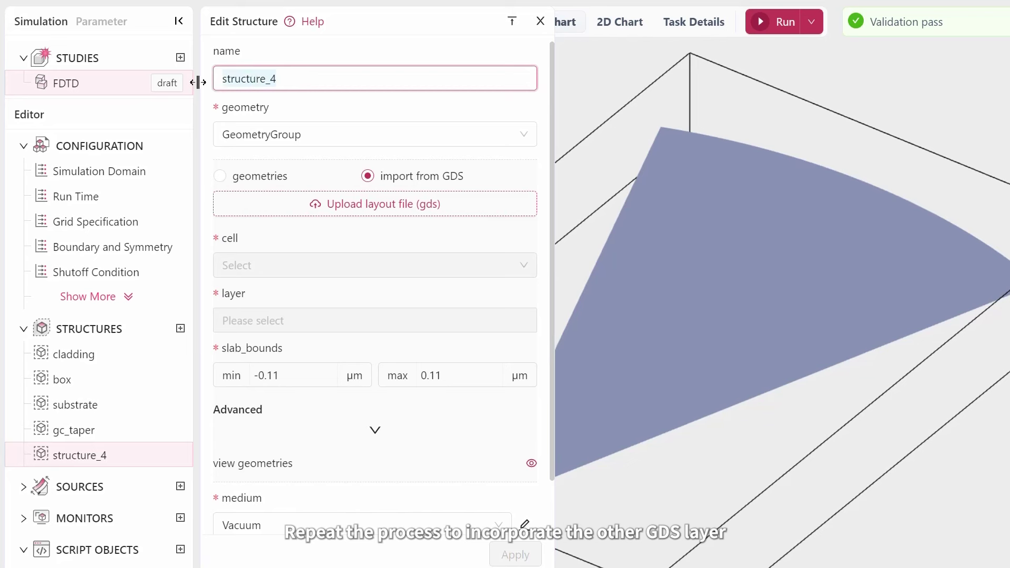
type("gc")
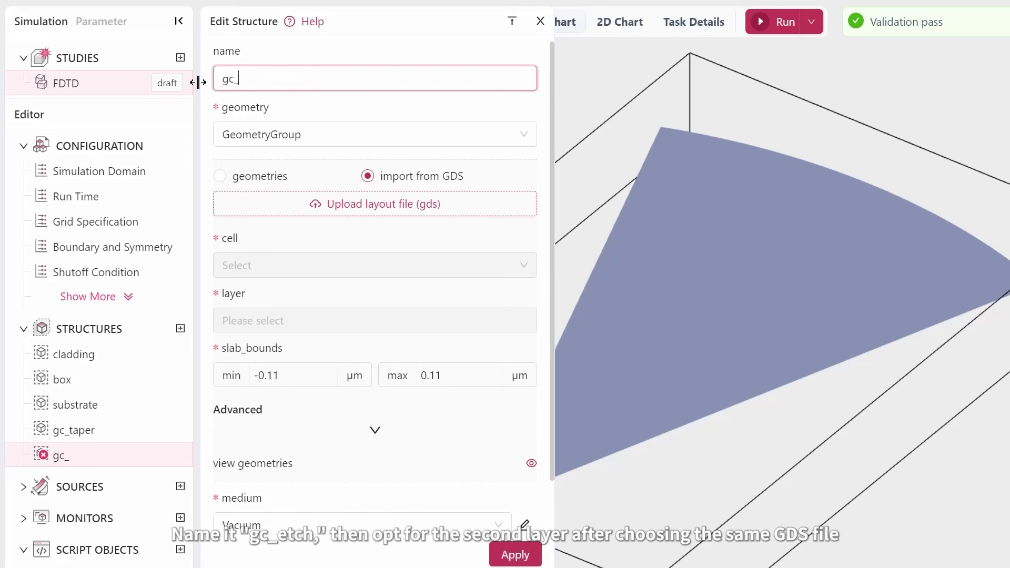
type("_etch")
key("alt+Tab")
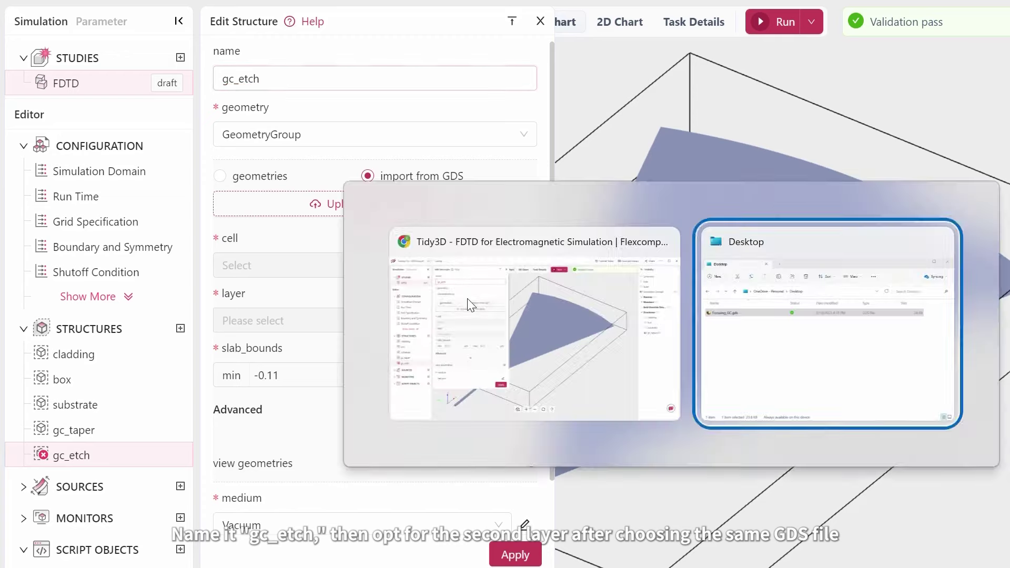
left_click_drag(643, 274, 451, 213)
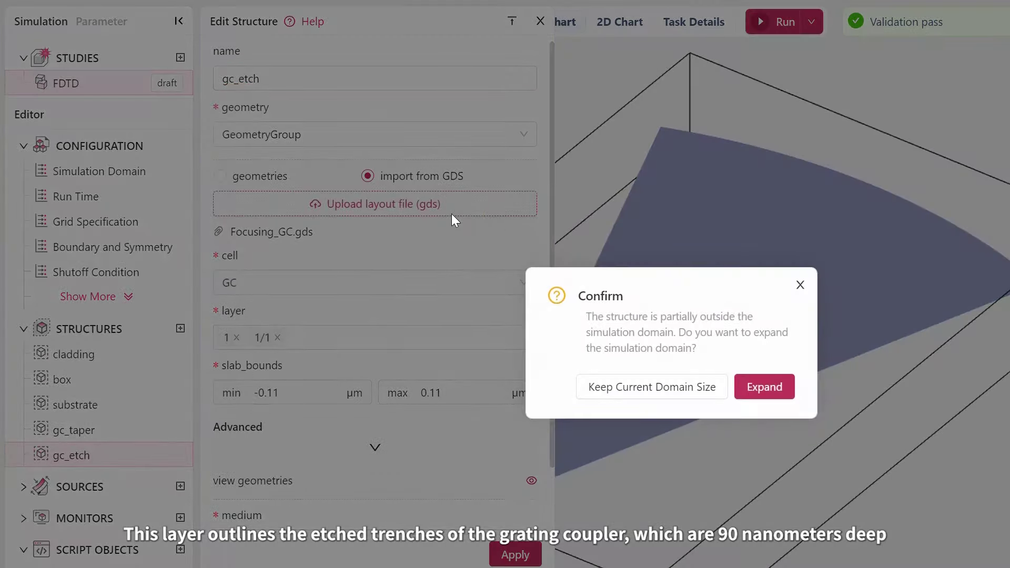
Keep the current domain size and switch gc_etch from GDS layer 1 to layer 2.
left_click(663, 394)
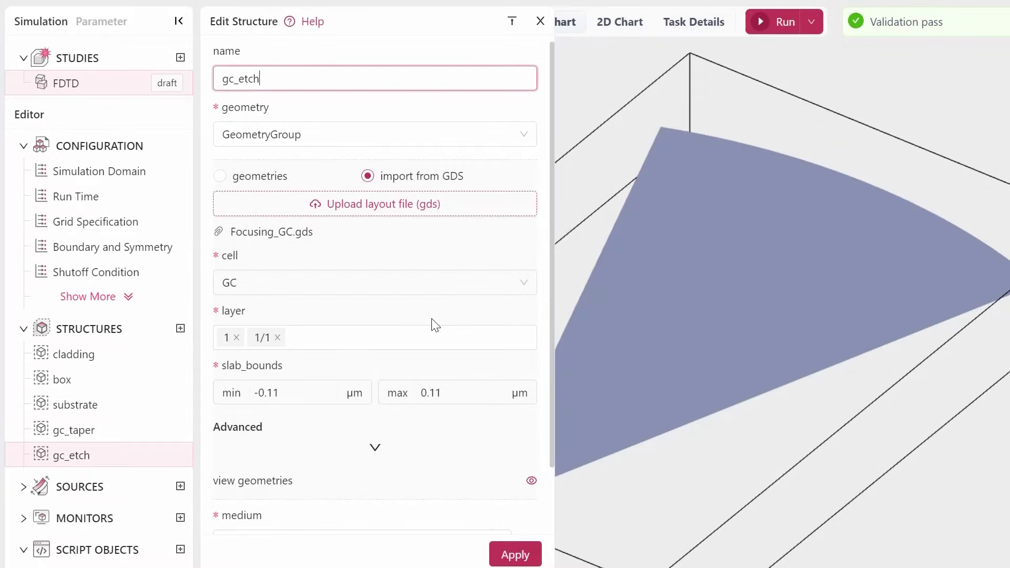
left_click(346, 342)
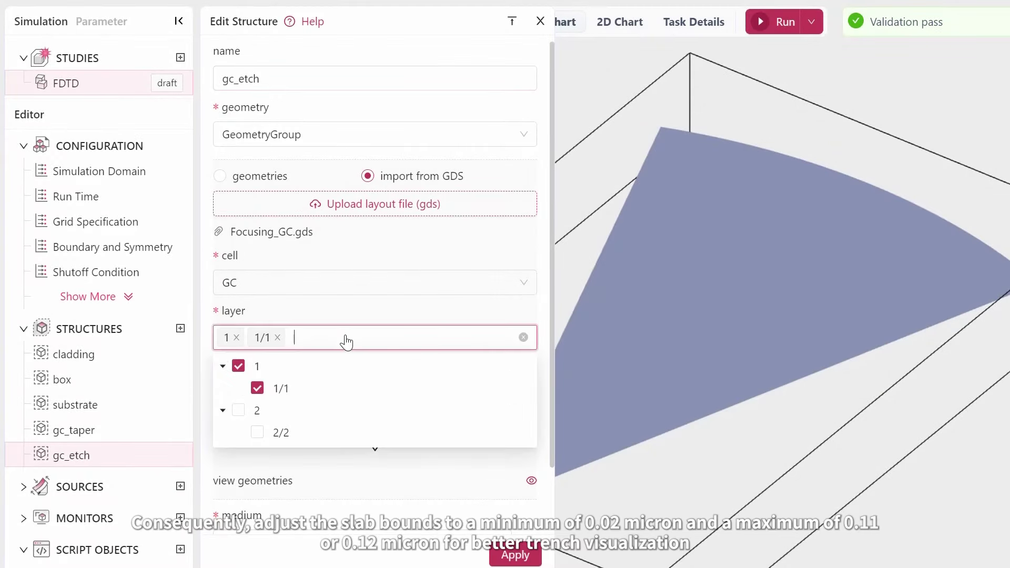
left_click(238, 367)
left_click(239, 410)
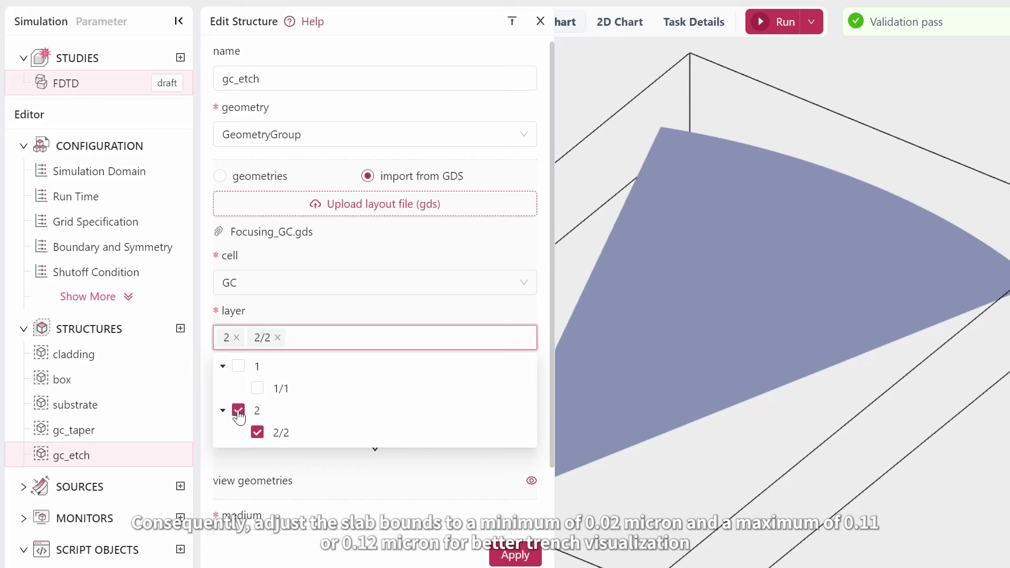
Set the gc_etch slab bounds from 0.02 µm to 0.12 µm.
left_click(318, 303)
left_click(293, 393)
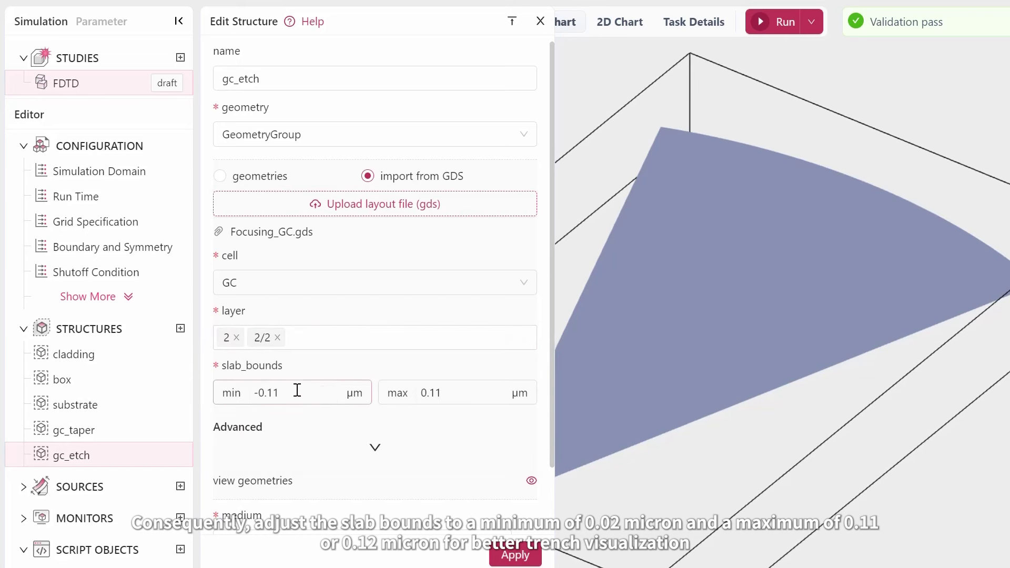
left_click_drag(293, 392, 250, 400)
type("0.02")
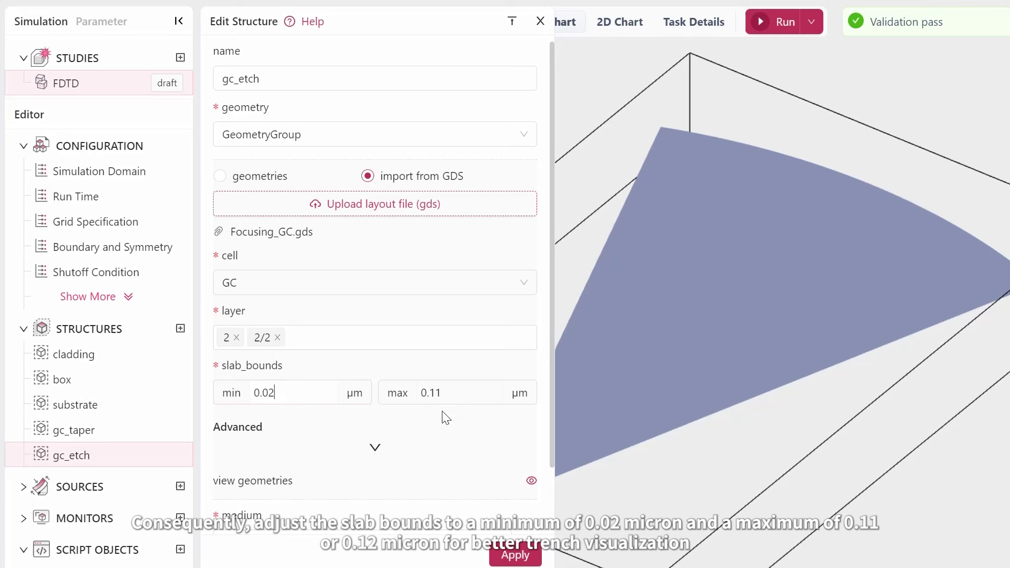
scroll(424, 467, "down", 2)
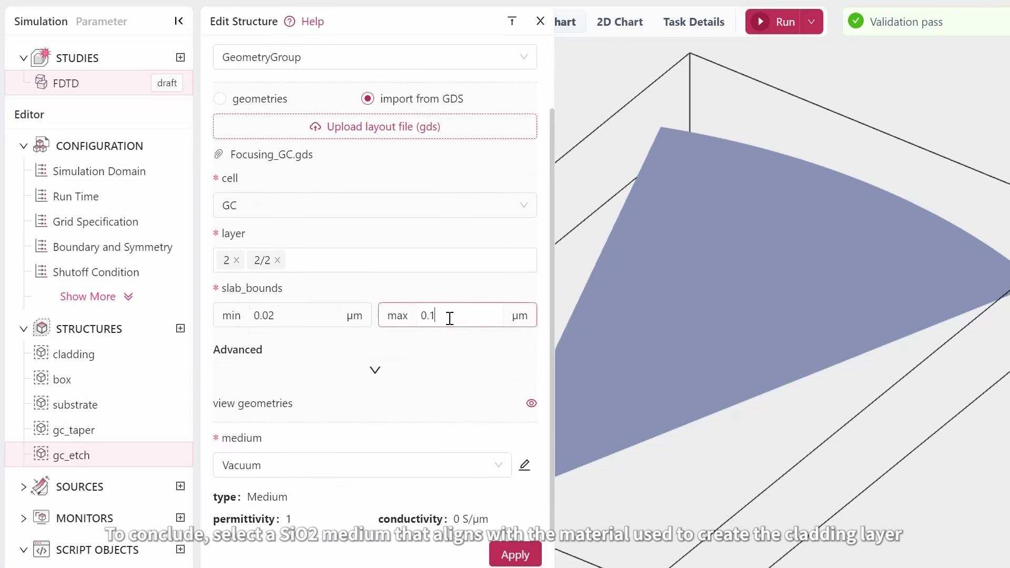
left_click(415, 465)
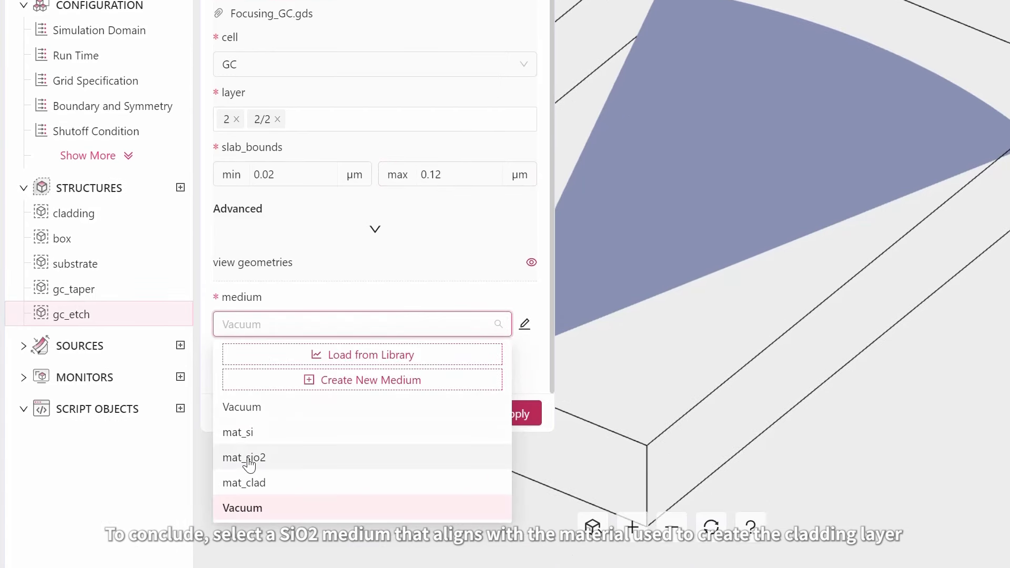
Assign mat_sio2 to gc_etch, apply it, and close the structure editor.
left_click(250, 458)
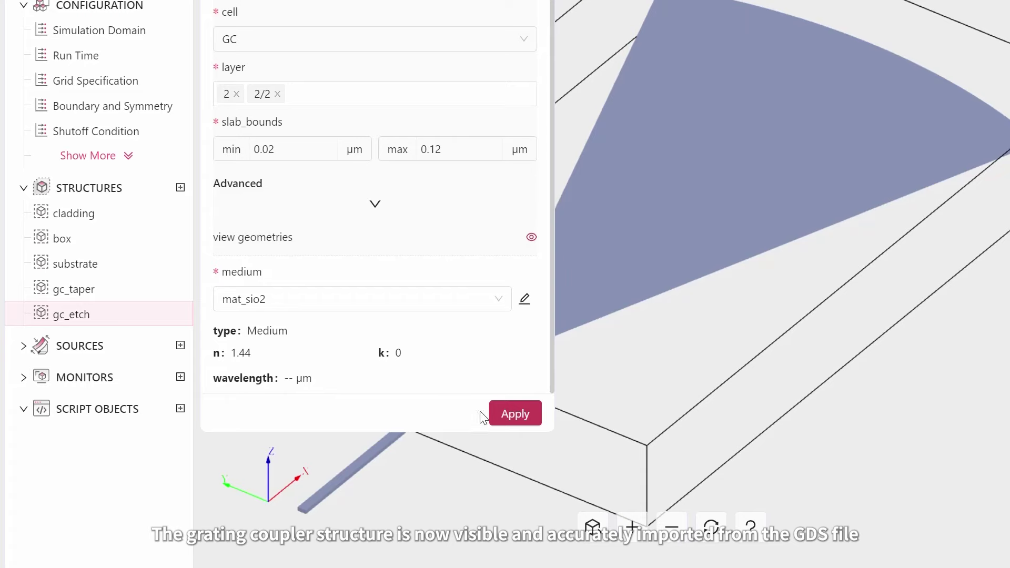
left_click(506, 415)
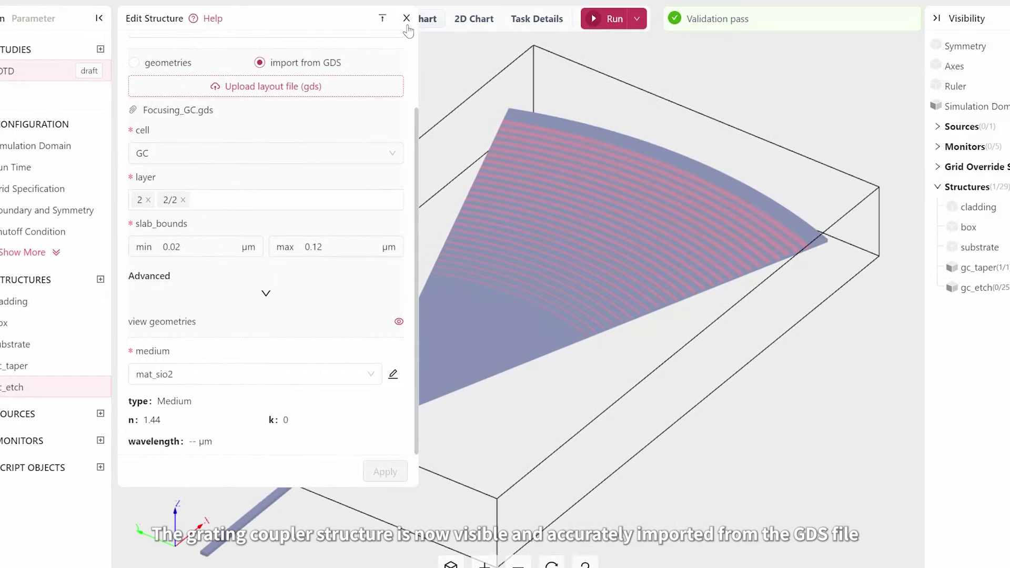
left_click(406, 18)
Orbit, zoom and pan the 3D view to inspect the etched grating grooves.
left_click_drag(532, 250, 609, 301)
scroll(566, 362, "up", 3)
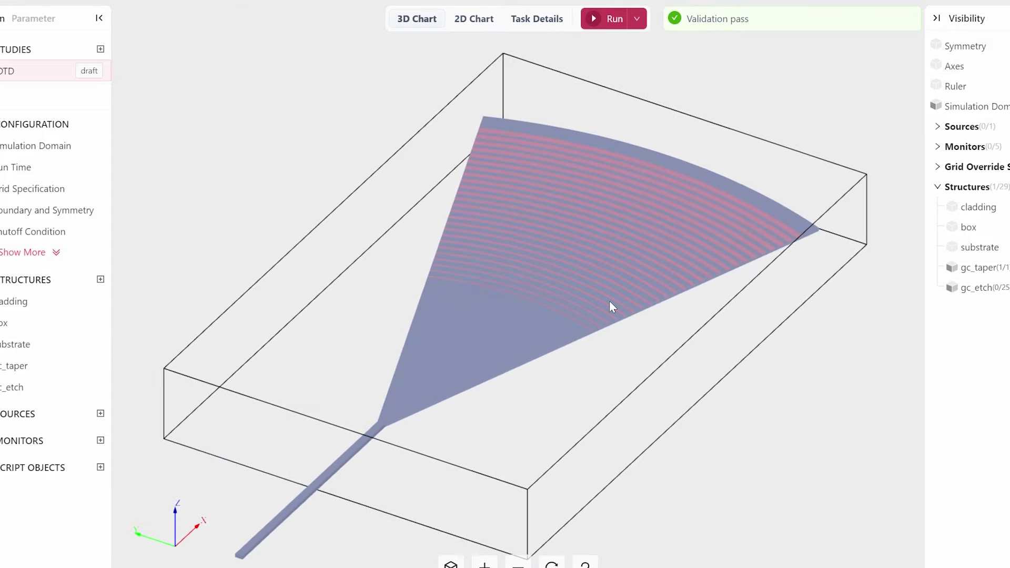
scroll(696, 210, "up", 5)
scroll(686, 234, "up", 5)
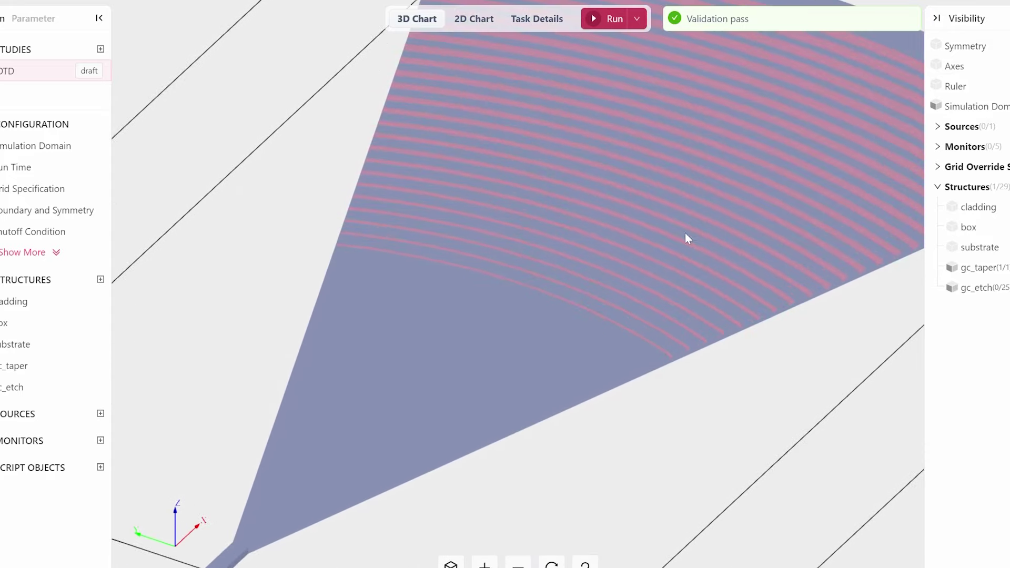
scroll(579, 358, "down", 5)
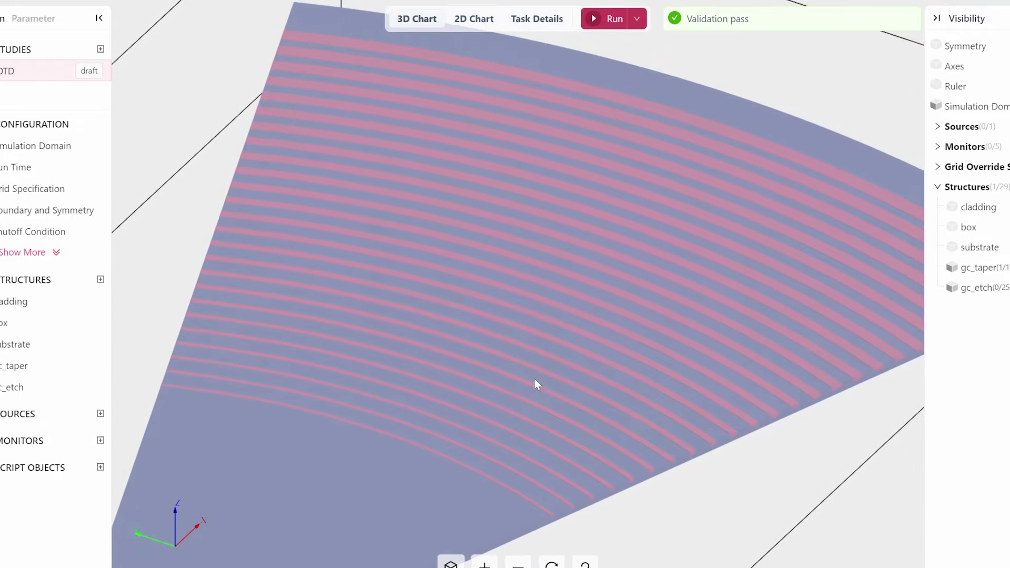
scroll(567, 427, "up", 10)
left_click_drag(604, 426, 518, 386)
scroll(609, 392, "down", 5)
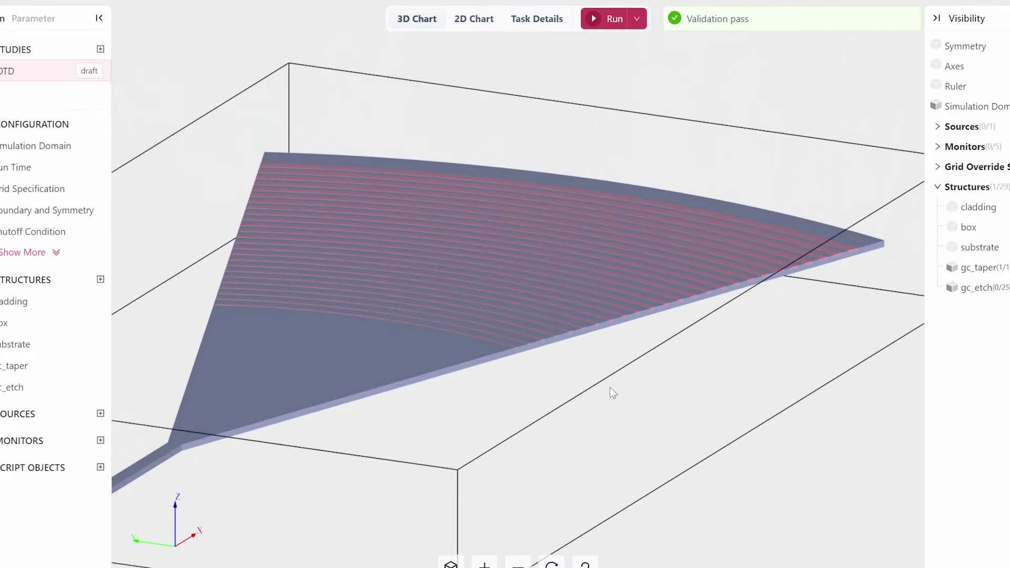
left_click_drag(611, 362, 643, 358)
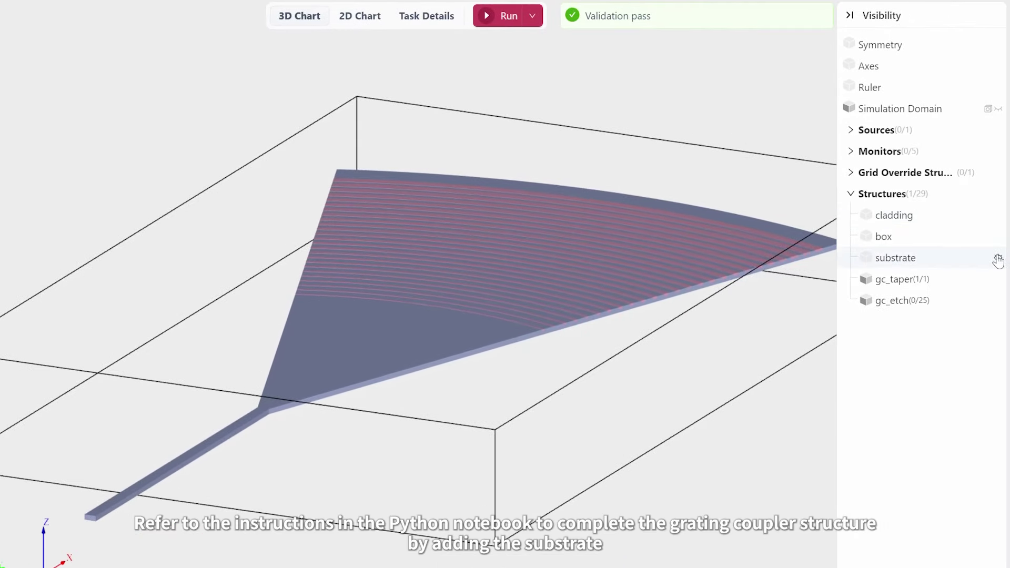
Show the substrate, box and source plane, with the 3D view clipped to the simulation domain.
left_click(998, 259)
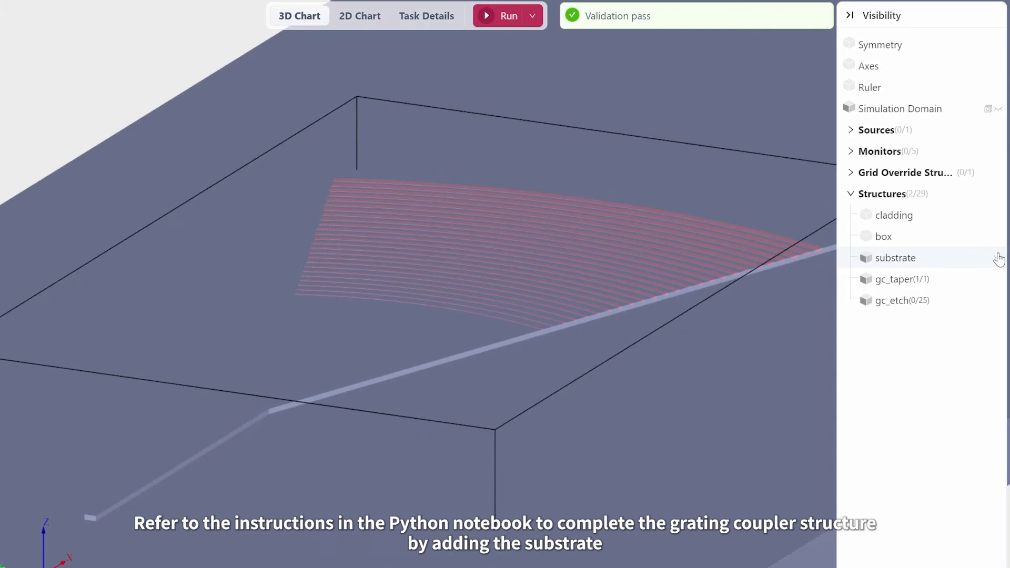
left_click(998, 237)
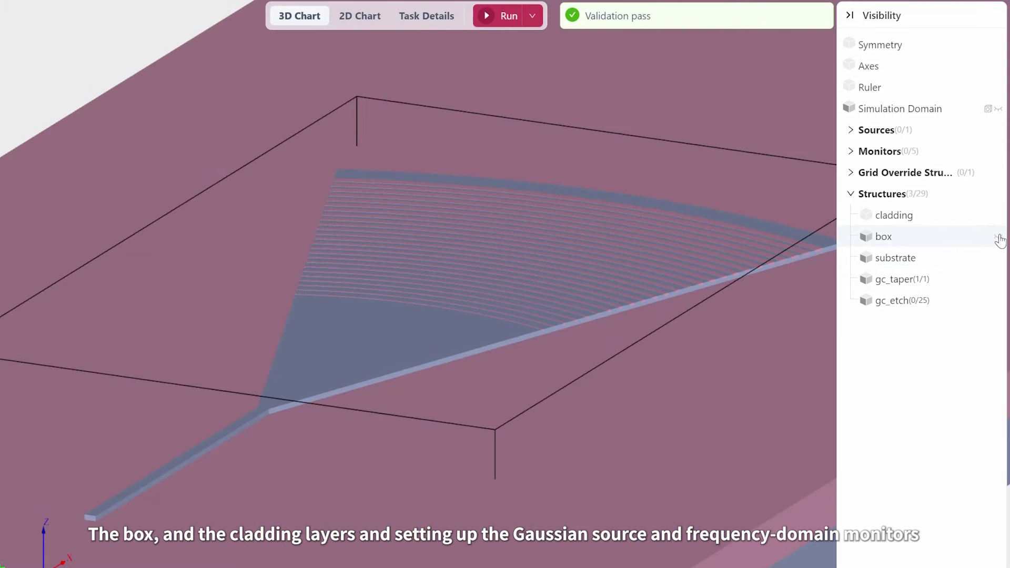
left_click(988, 110)
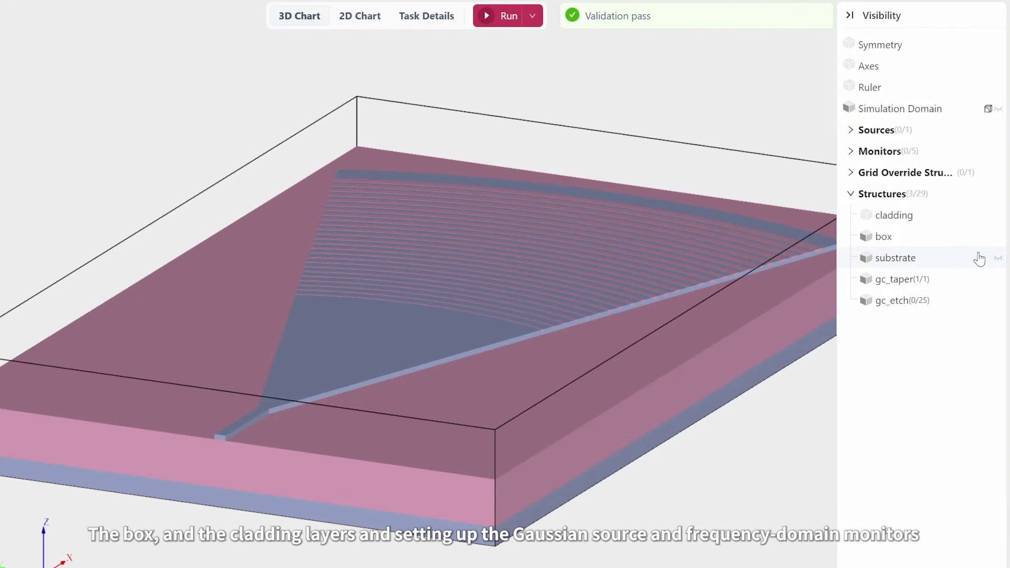
left_click(997, 216)
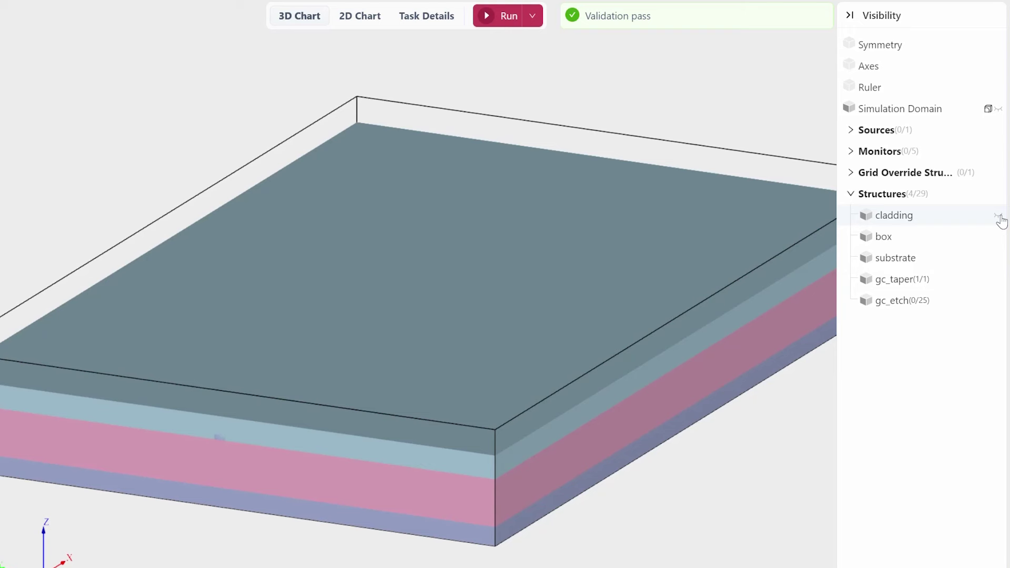
left_click(998, 216)
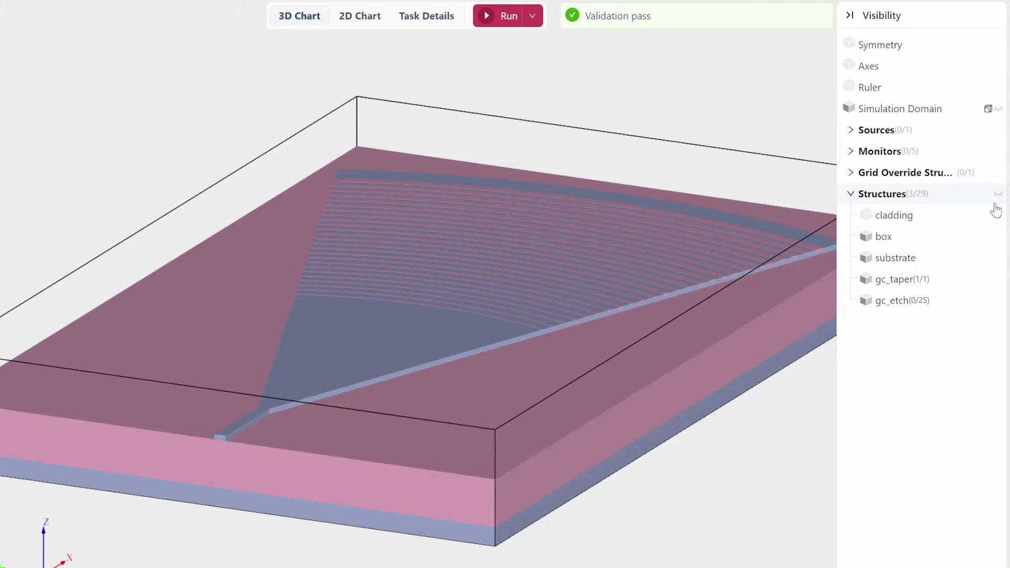
left_click(997, 131)
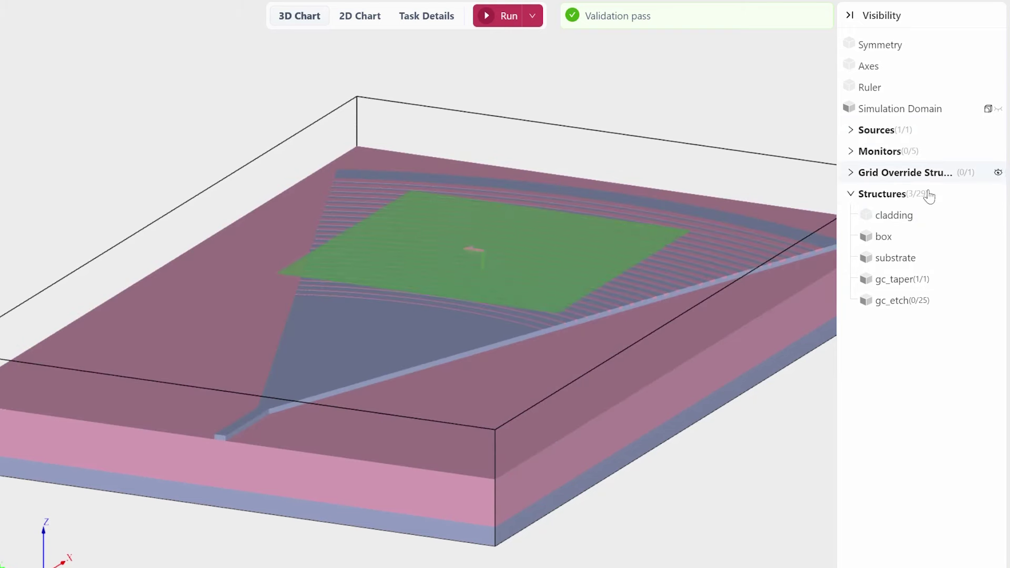
mouse_move(668, 382)
left_mouse_down()
mouse_move(552, 366)
mouse_move(527, 345)
mouse_move(665, 397)
left_mouse_up()
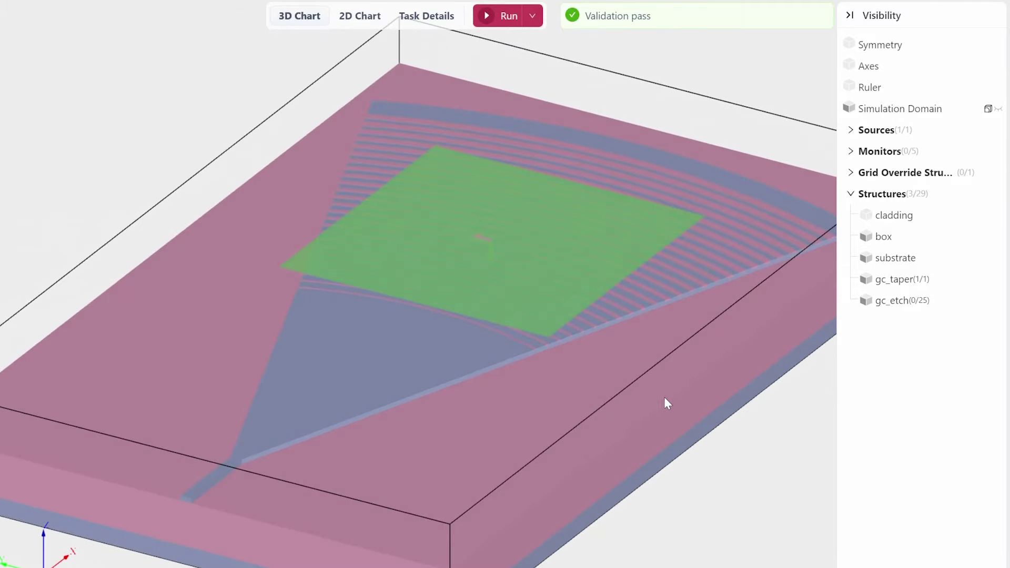
Show the mode_monitor and run the grating coupler simulation.
left_click(851, 152)
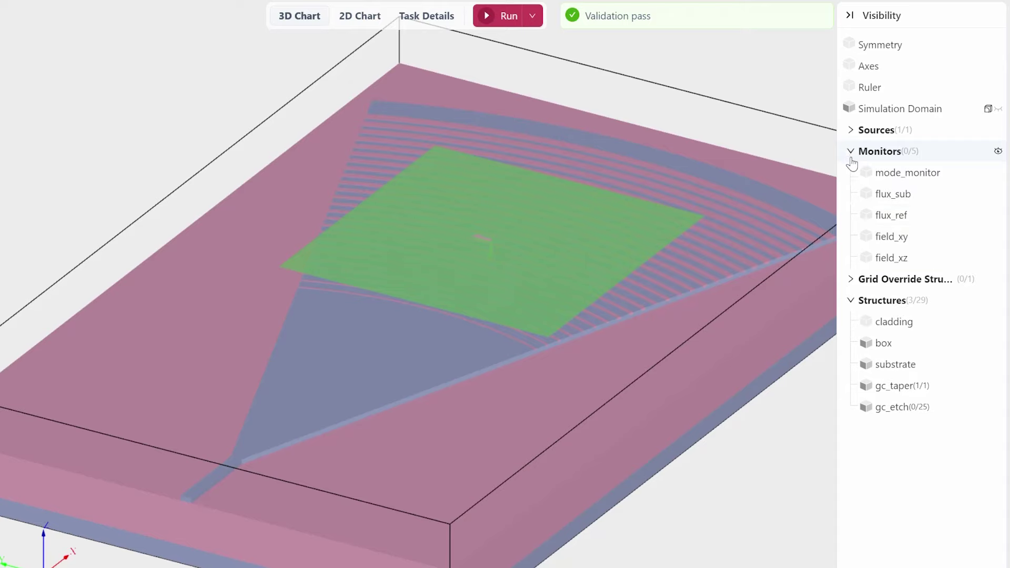
left_click(998, 173)
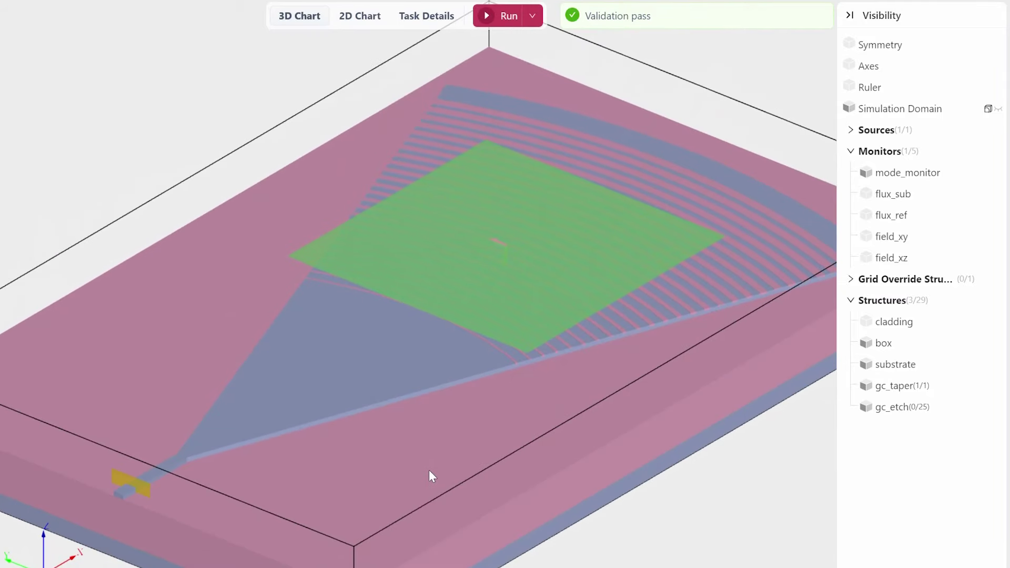
scroll(425, 278, "down", 2)
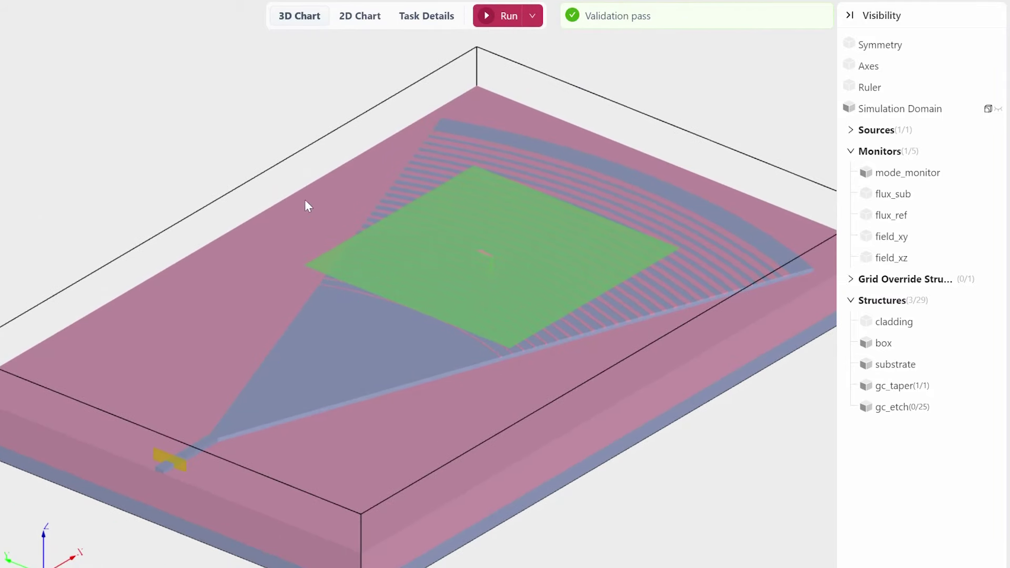
left_click(488, 18)
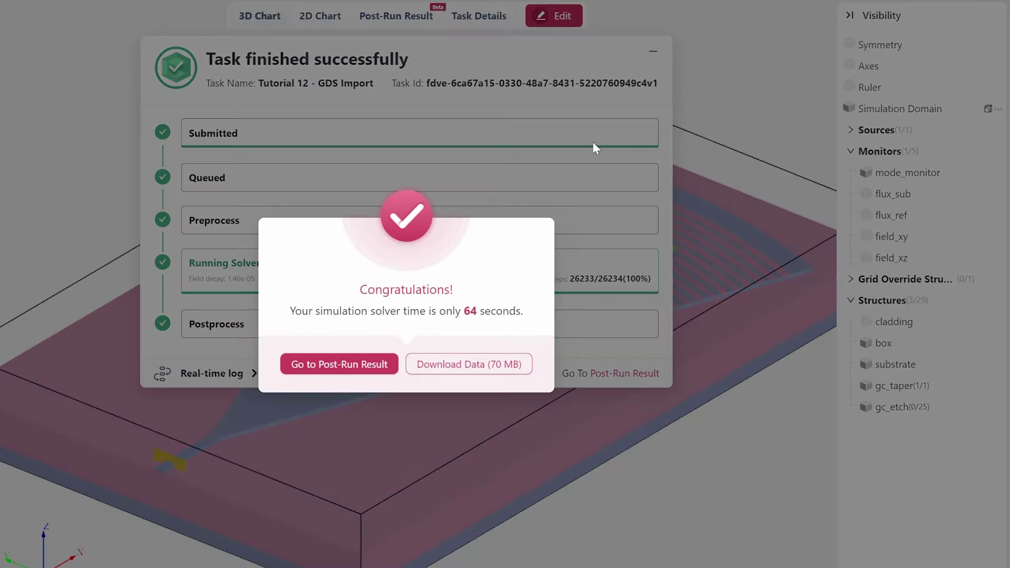
In post-run results, plot the backward mode amplitude in dB, then view the field_xy monitor.
left_click(346, 365)
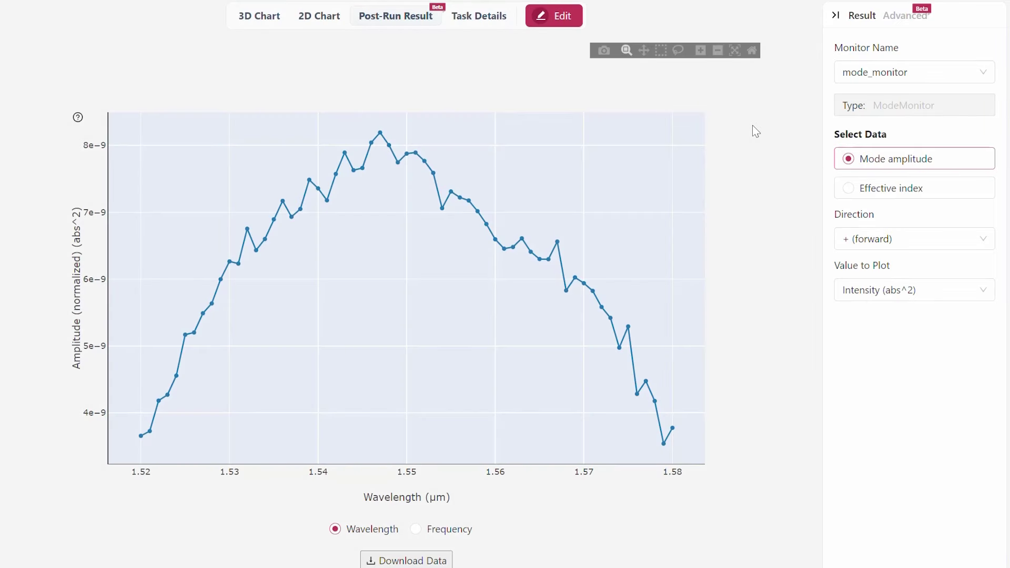
left_click(921, 238)
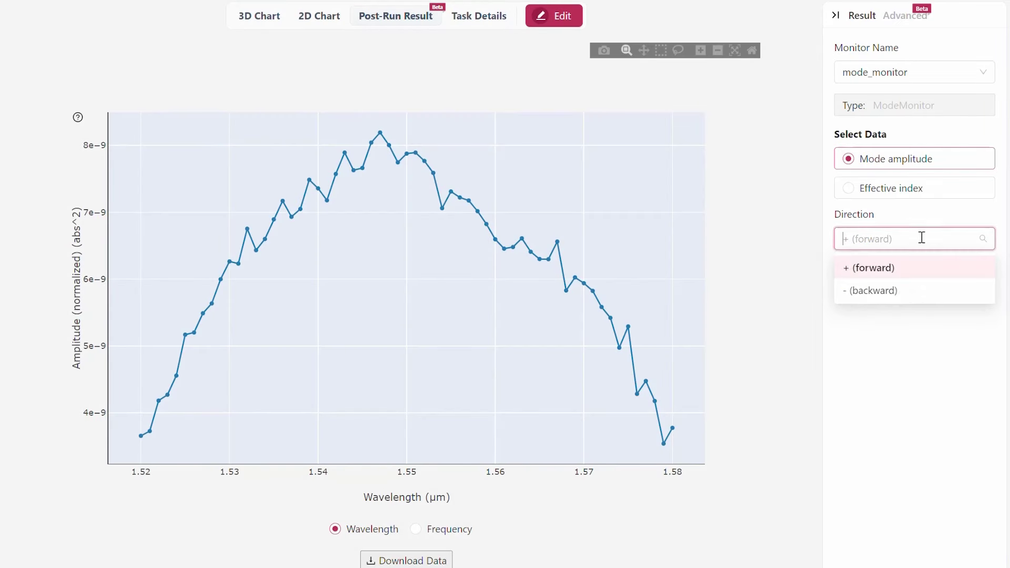
left_click(872, 293)
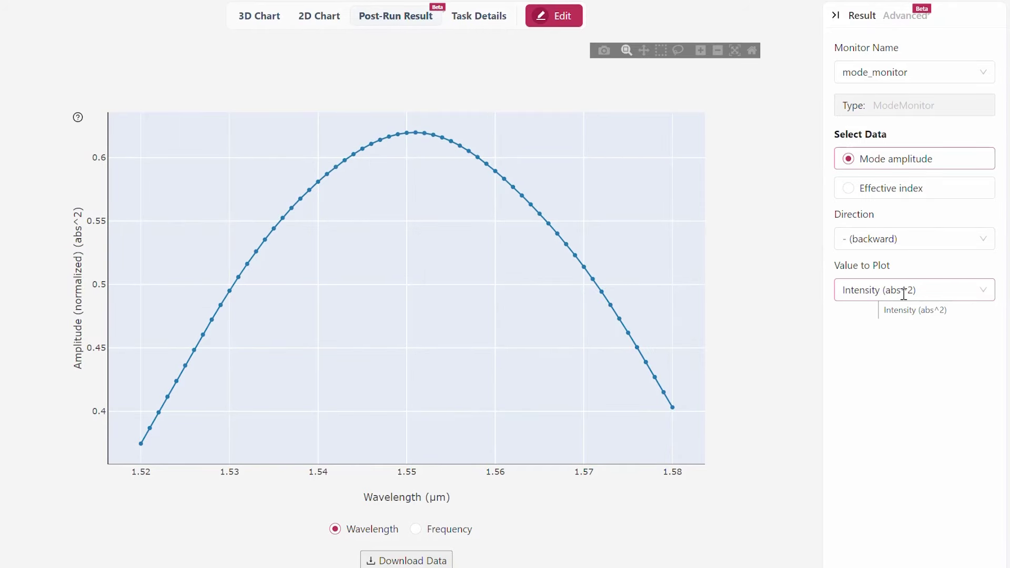
left_click(904, 292)
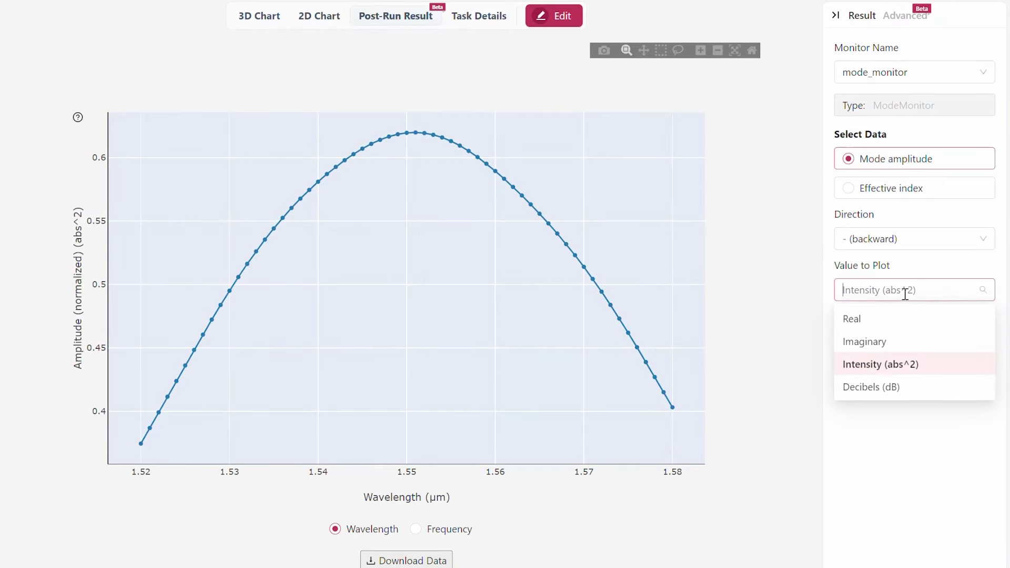
left_click(884, 390)
left_click(914, 71)
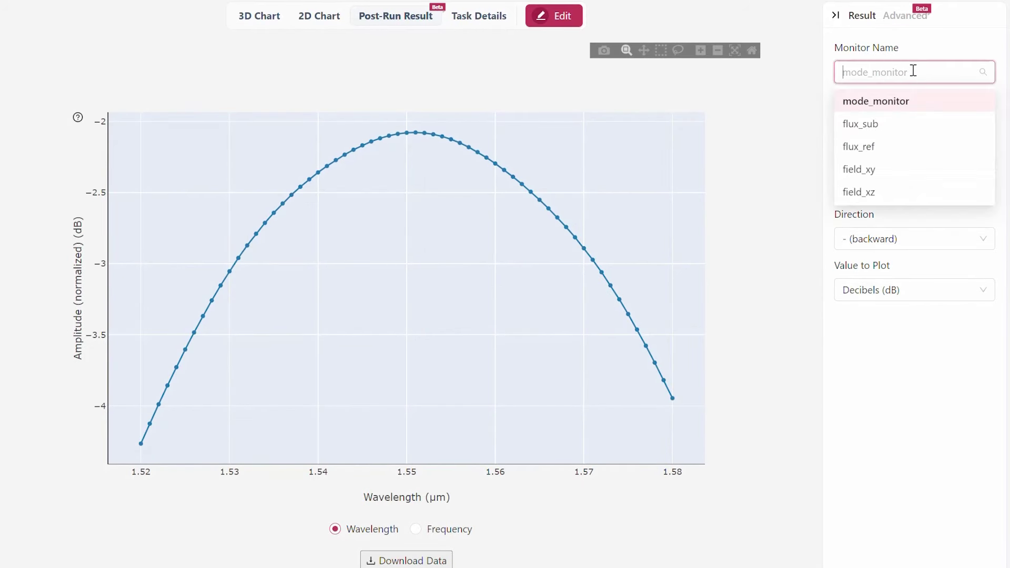
left_click(873, 171)
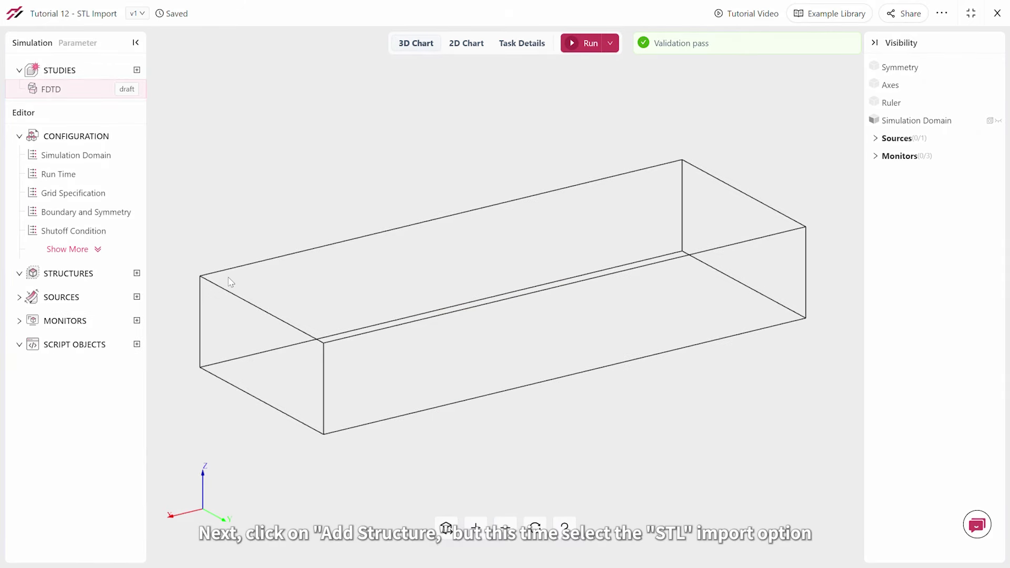
Add a 3D CAD (STL) TriangleMesh structure and rename it from structure_0 to mmi.
left_click(136, 272)
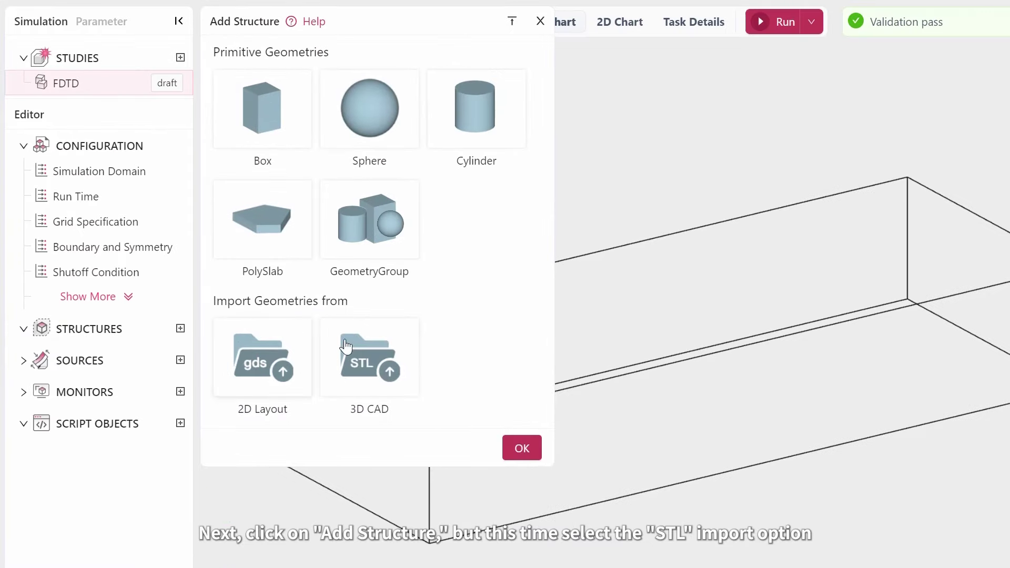
left_click(385, 357)
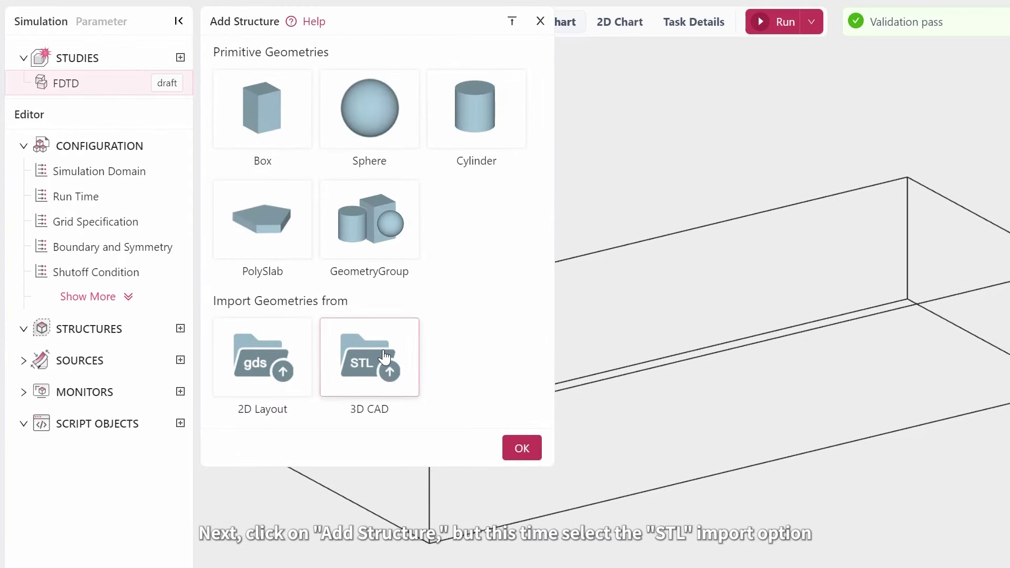
left_click(523, 450)
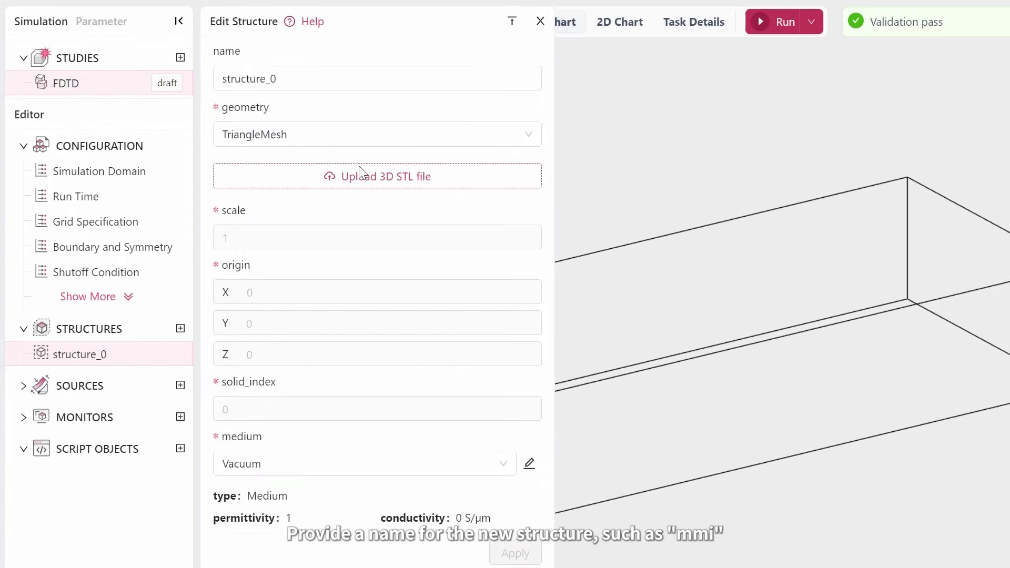
left_click_drag(289, 81, 219, 81)
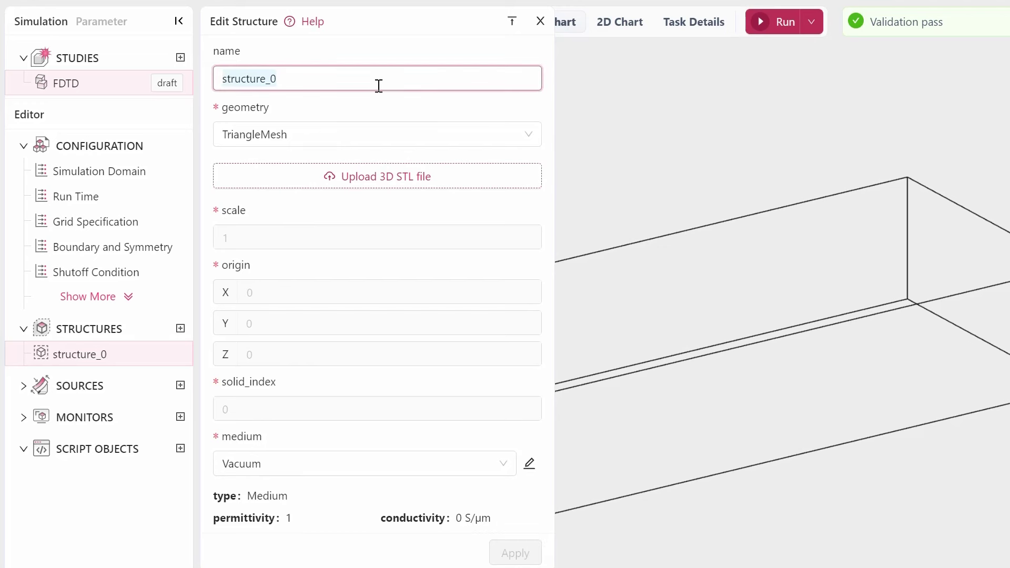
type("mmi")
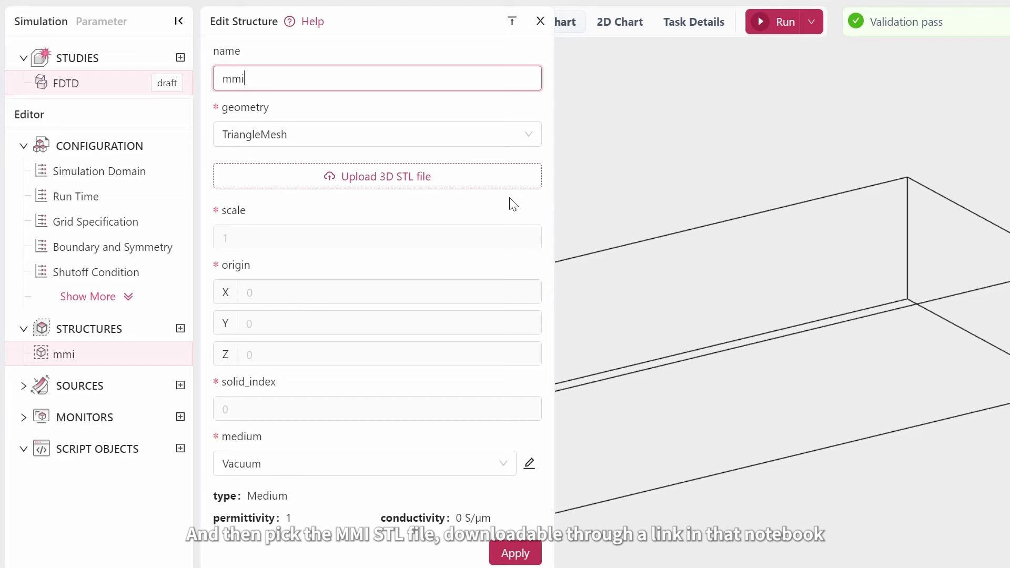
key("alt+Tab")
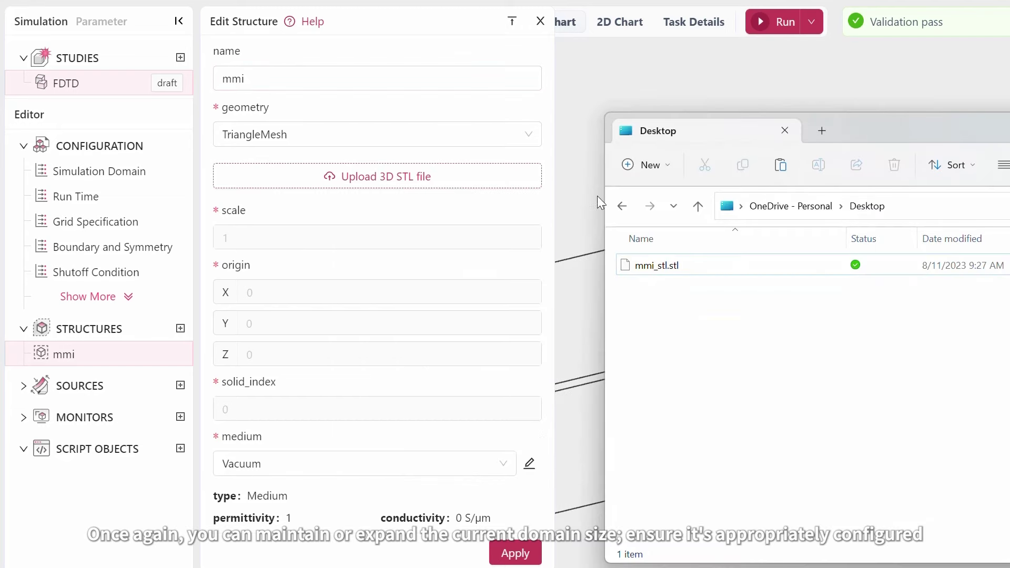
Load mmi_stl.stl into the mmi structure, keep the current domain size, and apply silicon (Si) as its medium.
left_click_drag(664, 265, 441, 177)
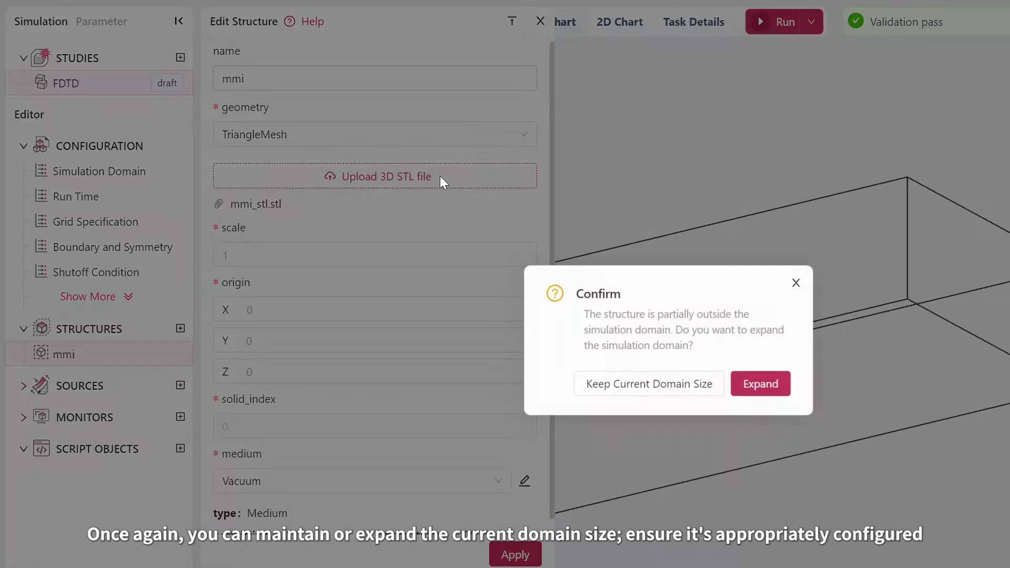
left_click(661, 395)
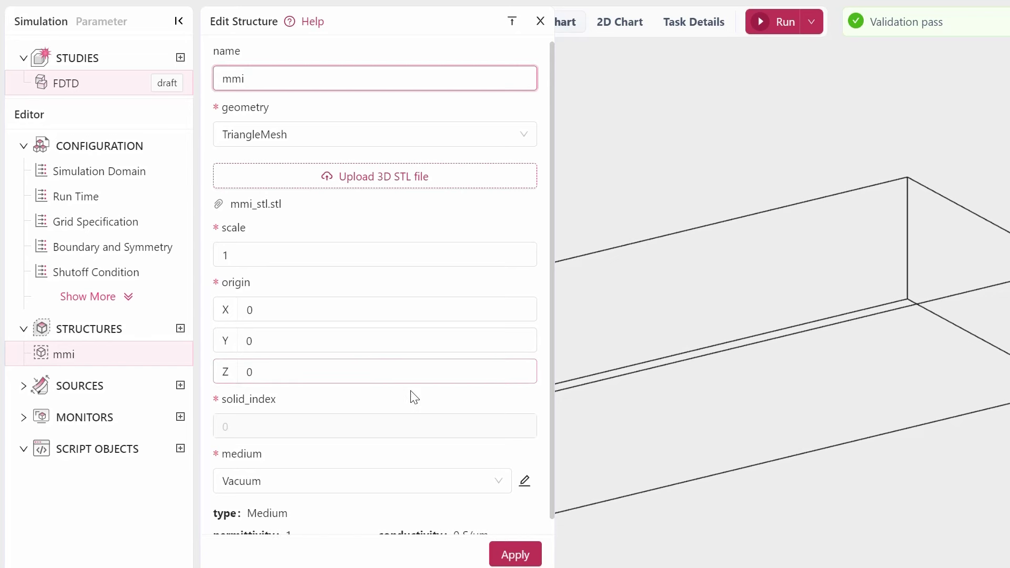
scroll(426, 408, "down", 1)
left_click(421, 473)
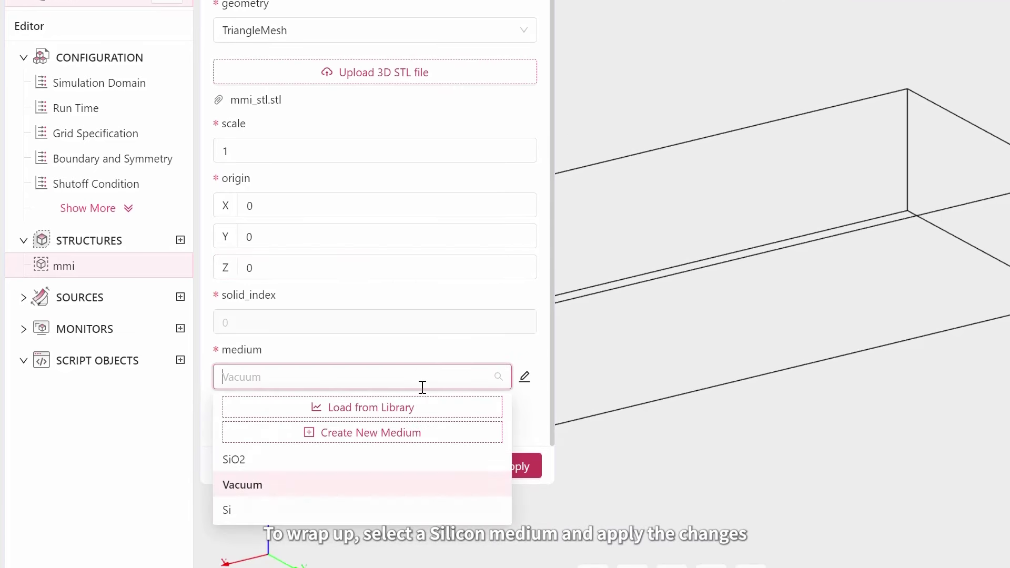
left_click(236, 517)
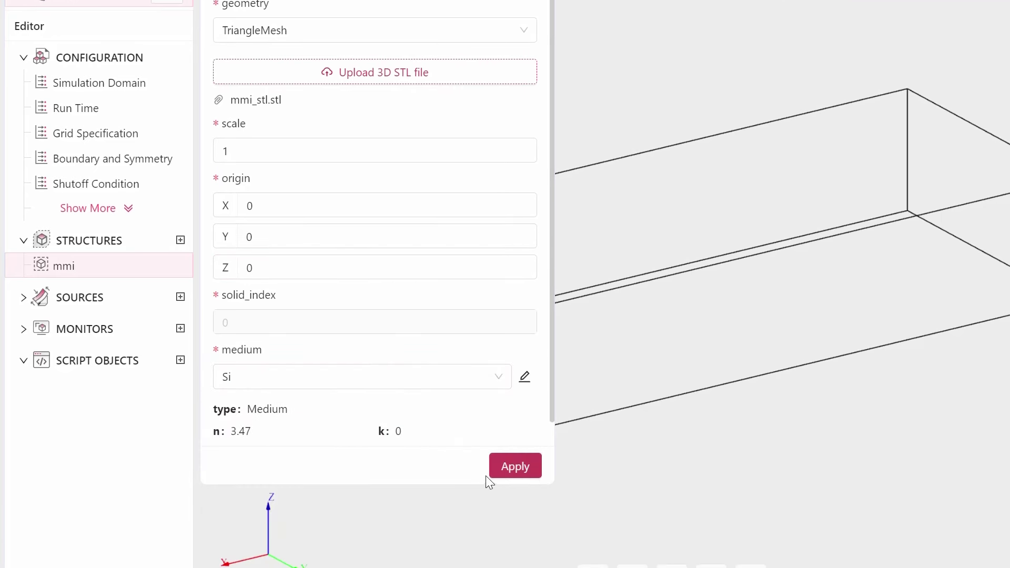
left_click(505, 468)
Close the structure editor and show the mode source in the 3D view.
left_click(541, 28)
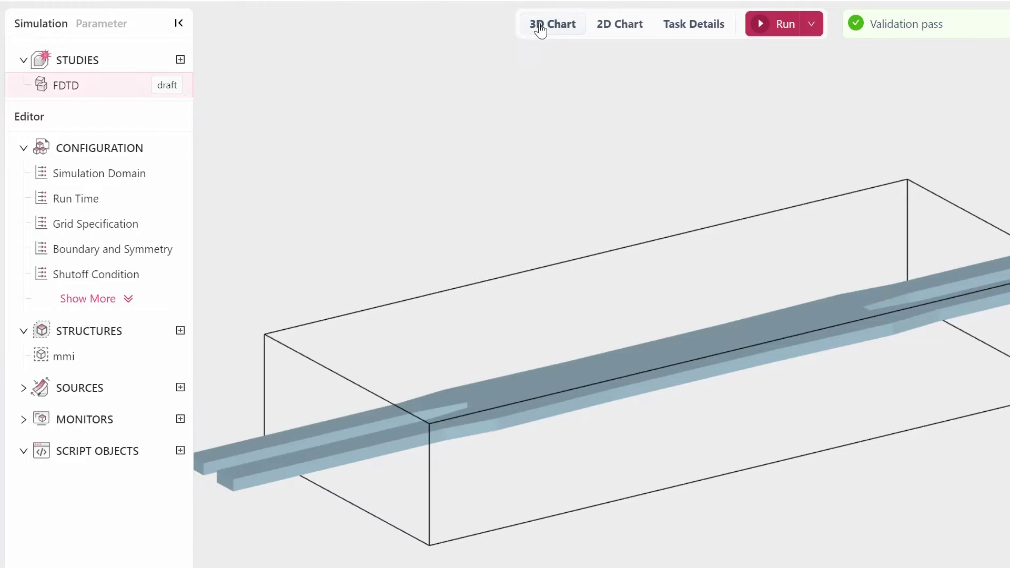
mouse_move(399, 354)
left_mouse_down()
mouse_move(397, 365)
mouse_move(471, 334)
mouse_move(461, 296)
mouse_move(404, 331)
mouse_move(406, 354)
left_mouse_up()
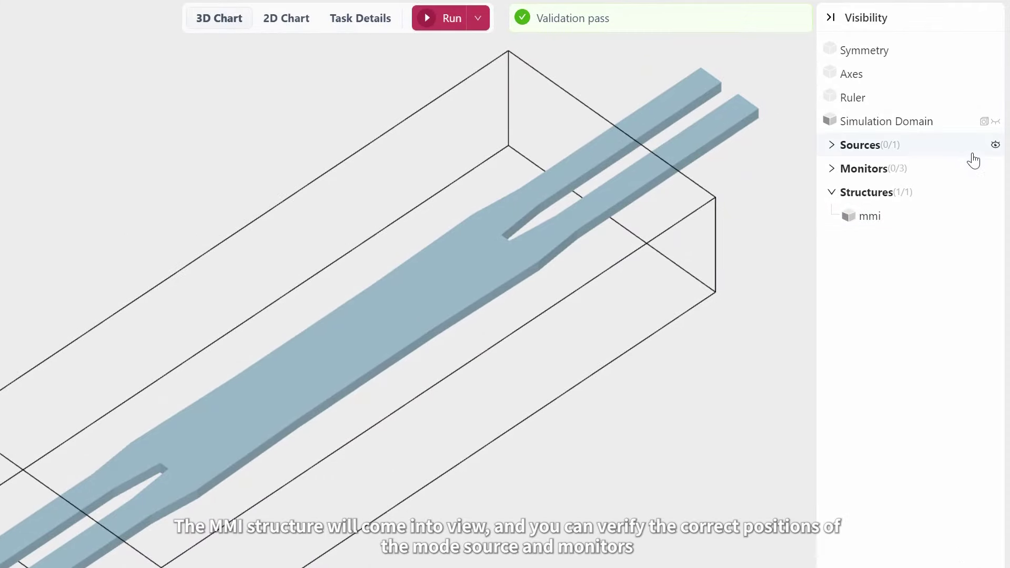
left_click(1008, 129)
Show all monitors around the MMI, and toggle the field_xy monitor plane off and back on.
left_click_drag(593, 296, 236, 297)
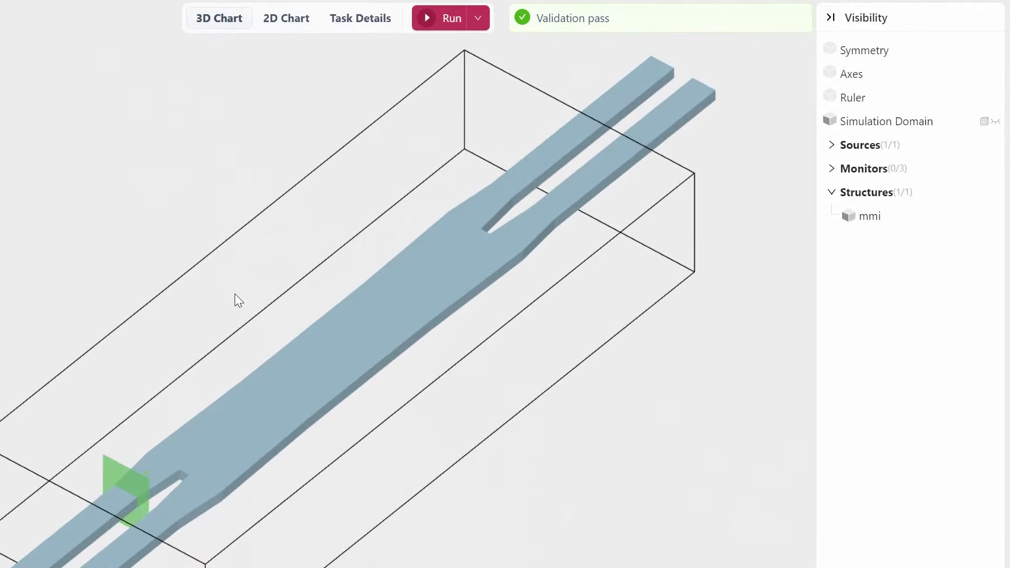
left_click(995, 168)
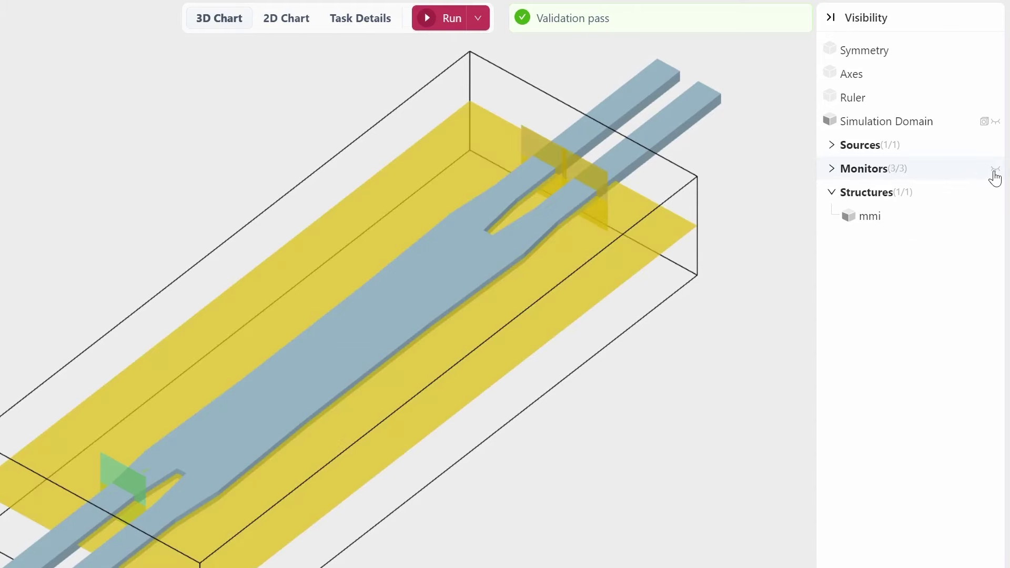
left_click(863, 168)
left_click(994, 240)
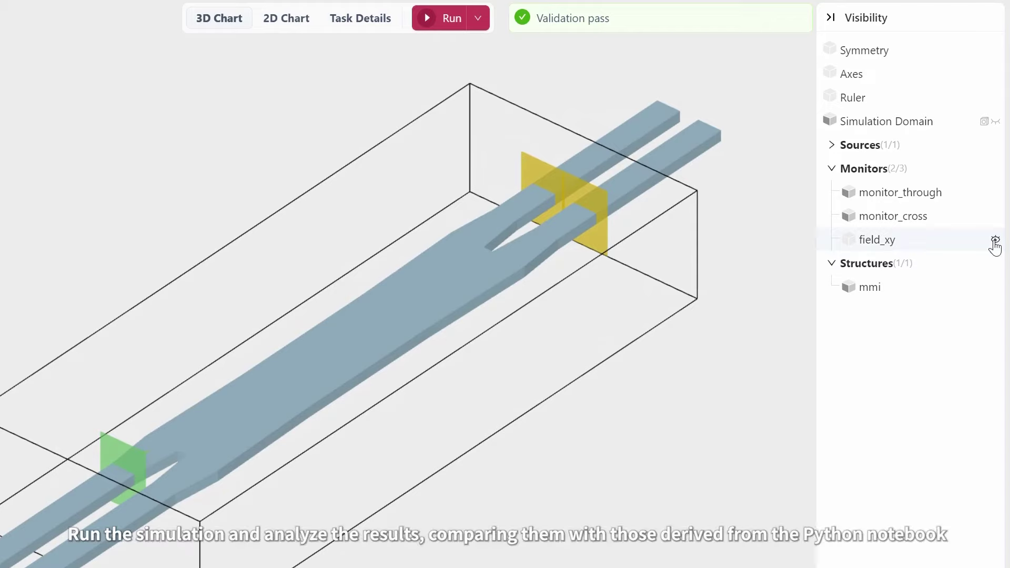
left_click(994, 240)
Run the Tutorial 12 - STL Import MMI splitter simulation.
left_click(451, 18)
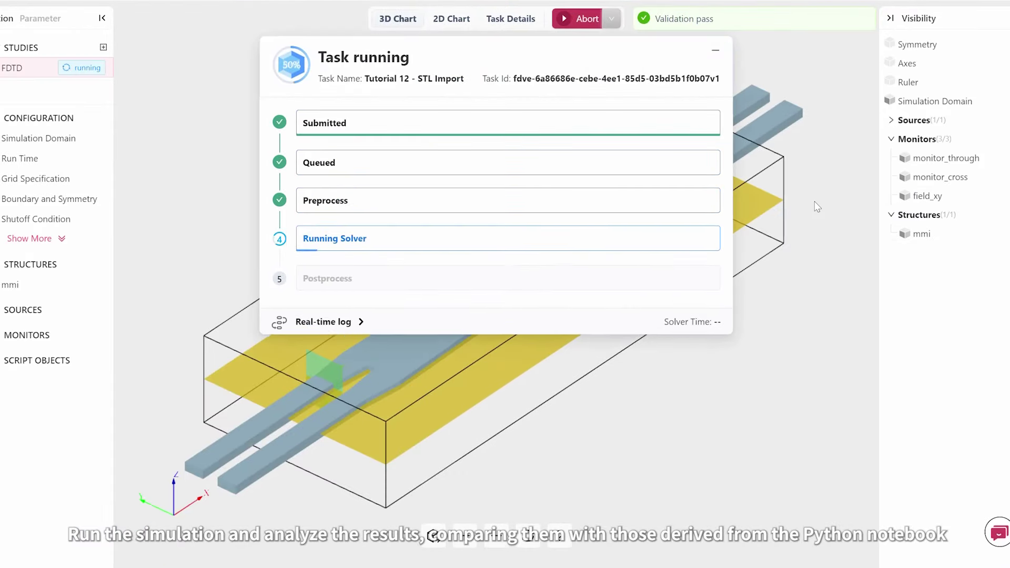